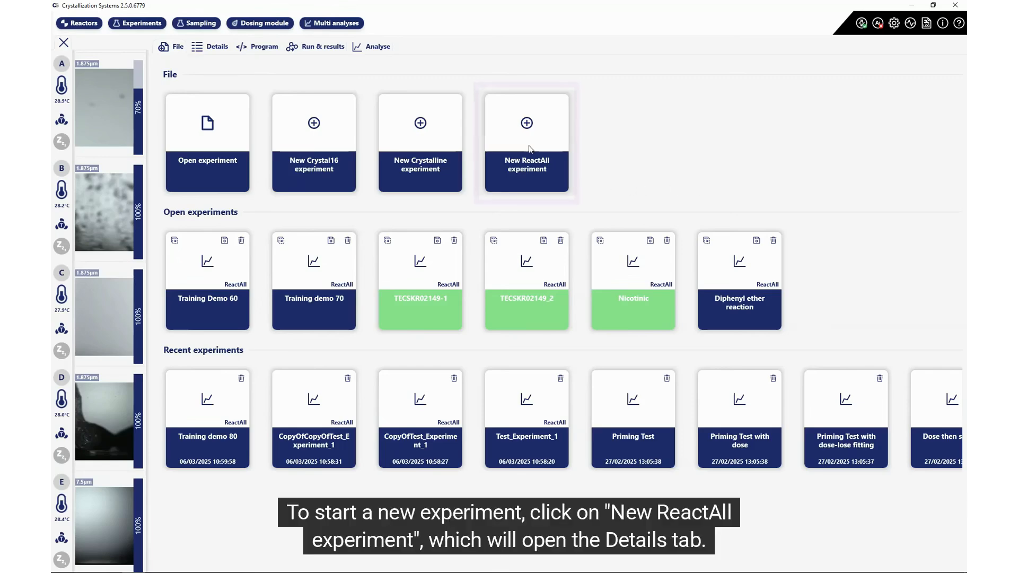
Step: Create a new ReactAll experiment and rename it 'Diphenyl ether reaction'
{"action": "left_click", "coordinate": [528, 147]}
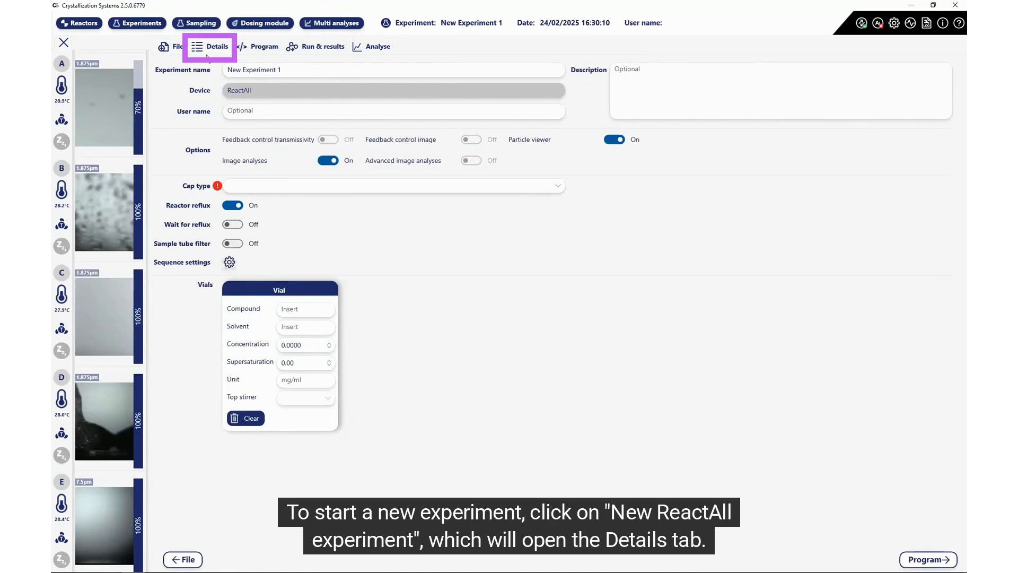
{"action": "left_click", "coordinate": [291, 68]}
{"action": "left_click_drag", "start_coordinate": [290, 68], "coordinate": [220, 70]}
{"action": "key", "text": "BackSpace"}
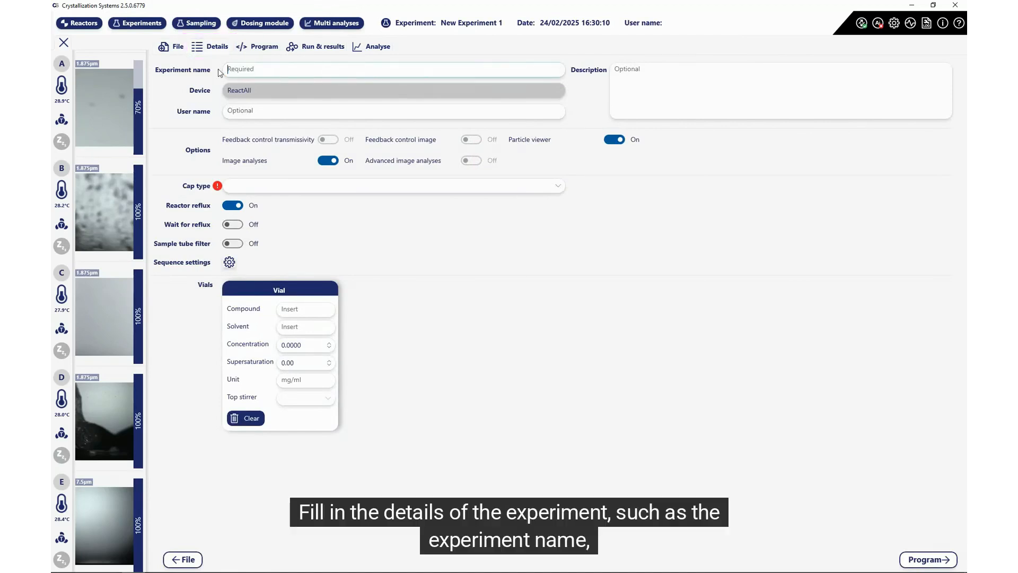
{"action": "type", "text": "Diphenyl et"}
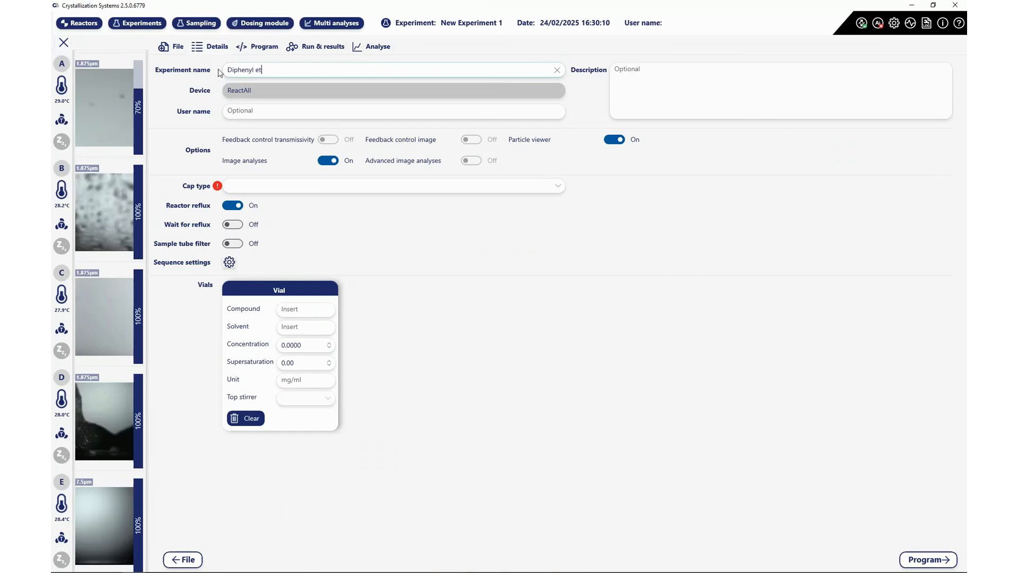
{"action": "type", "text": "her reaction"}
{"action": "left_click", "coordinate": [246, 110]}
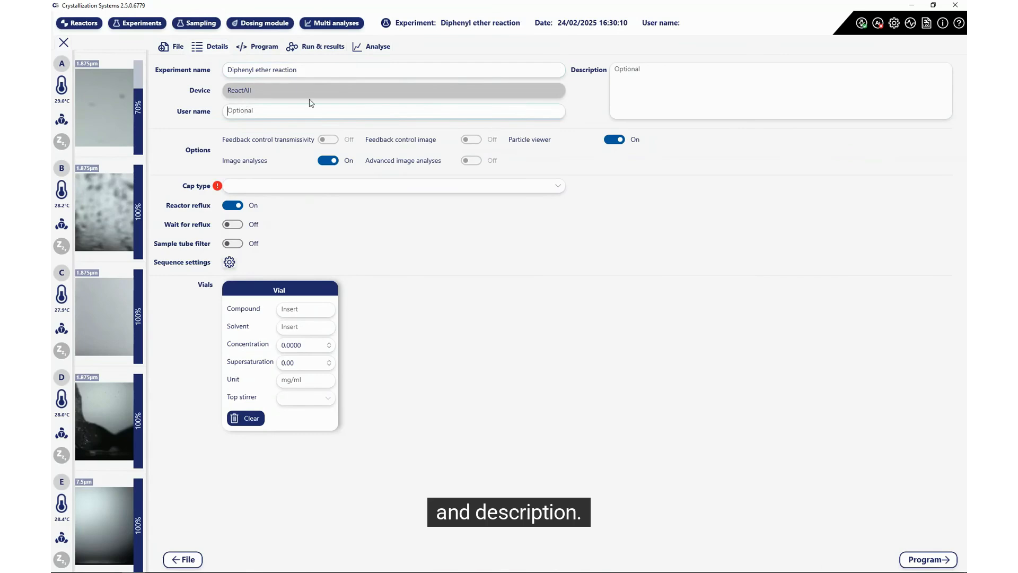
{"action": "left_click", "coordinate": [628, 67]}
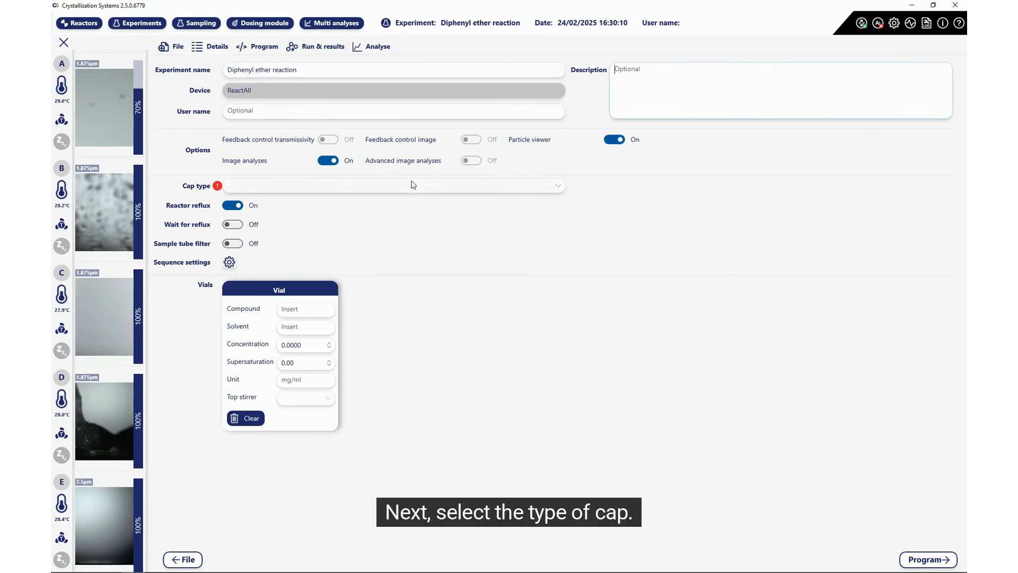
{"action": "left_click", "coordinate": [388, 186]}
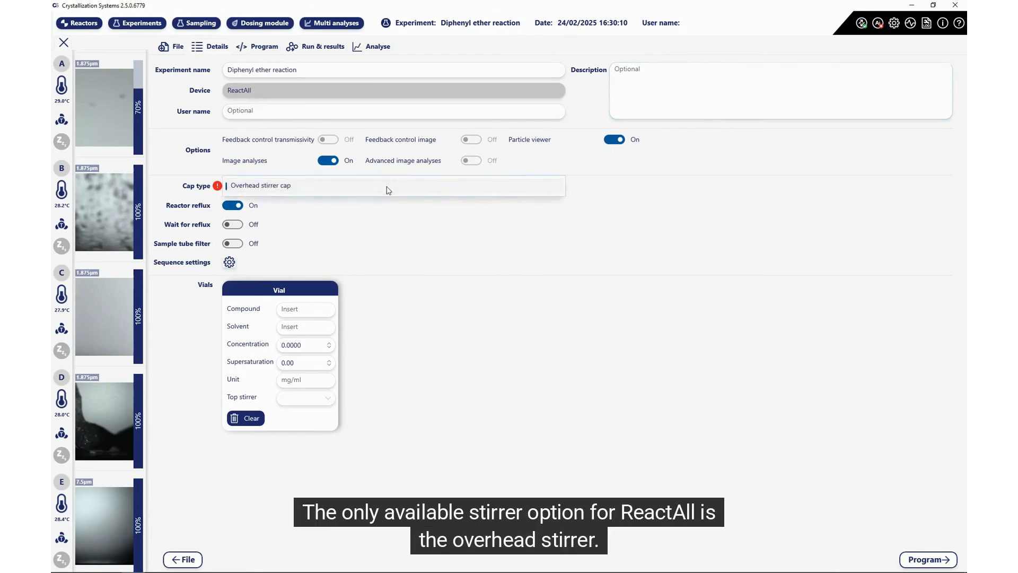
Step: Choose Overhead stirrer cap as the experiment's cap type
{"action": "left_click", "coordinate": [287, 187]}
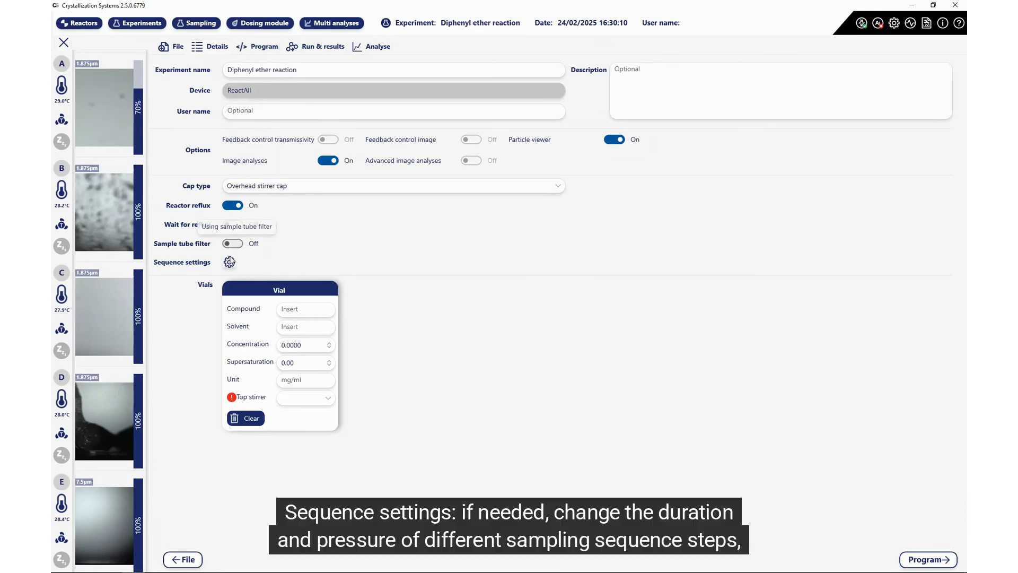
{"action": "left_click", "coordinate": [229, 262]}
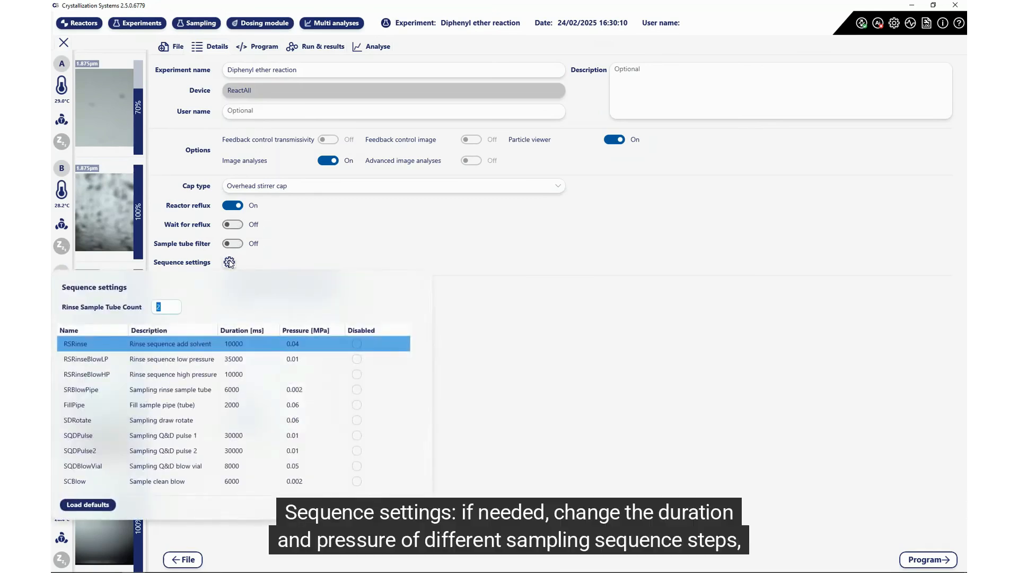
Step: Edit the RSRinse duration and pressure, then reload the default sequence settings and close them
{"action": "left_click", "coordinate": [233, 344]}
{"action": "left_click", "coordinate": [228, 343]}
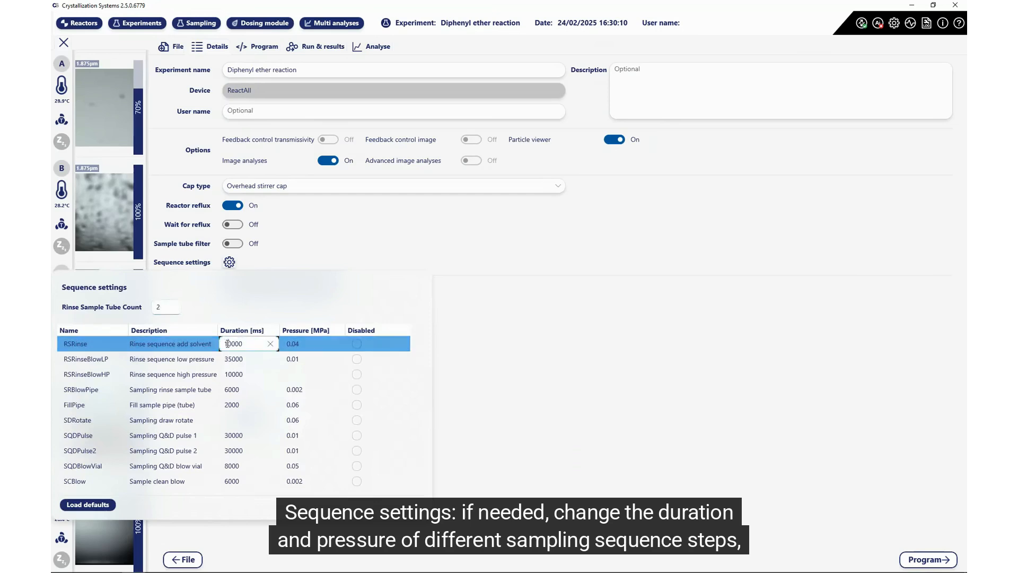
{"action": "key", "text": "BackSpace"}
{"action": "type", "text": "2"}
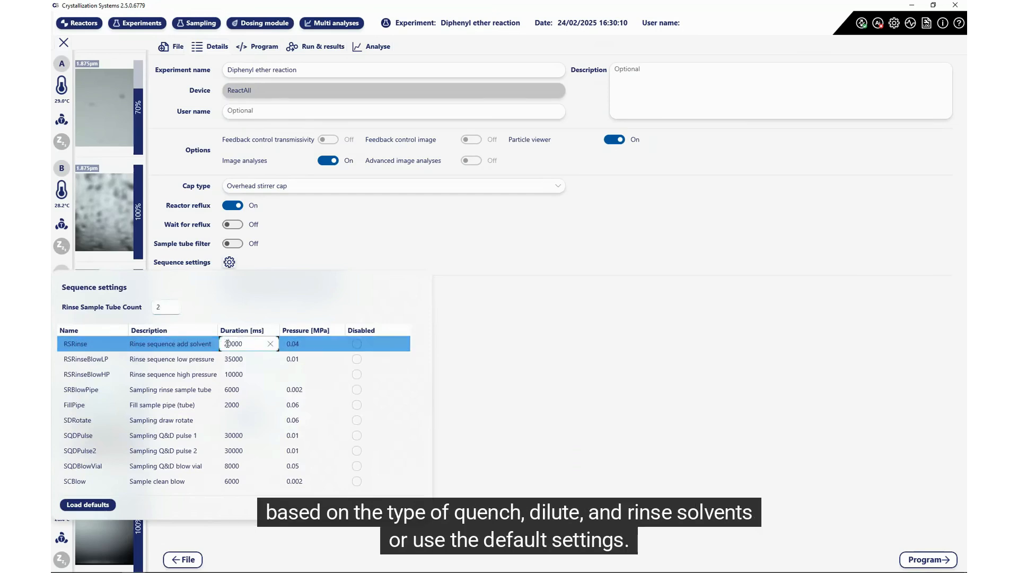
{"action": "left_click", "coordinate": [292, 343]}
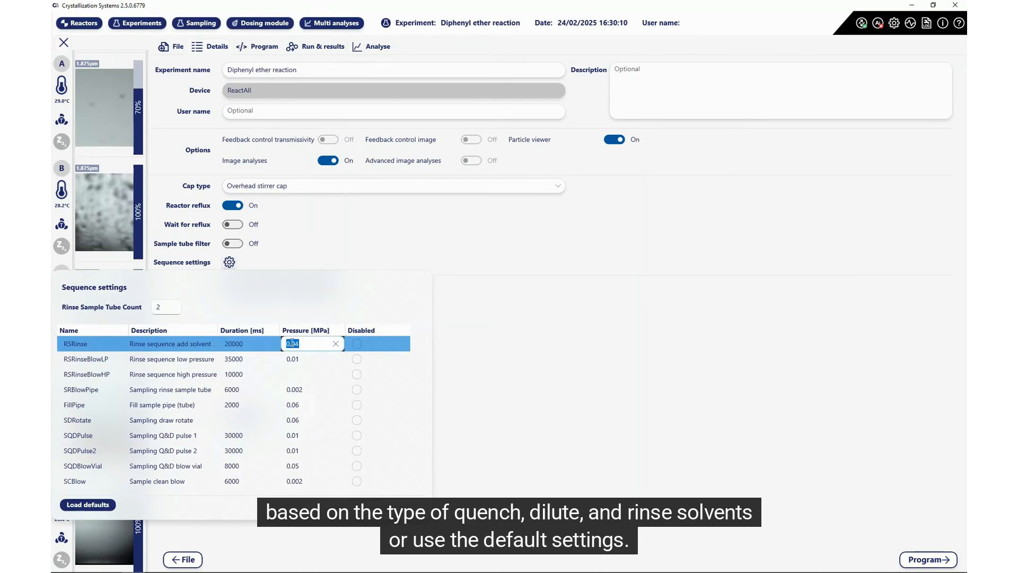
{"action": "left_click", "coordinate": [109, 504]}
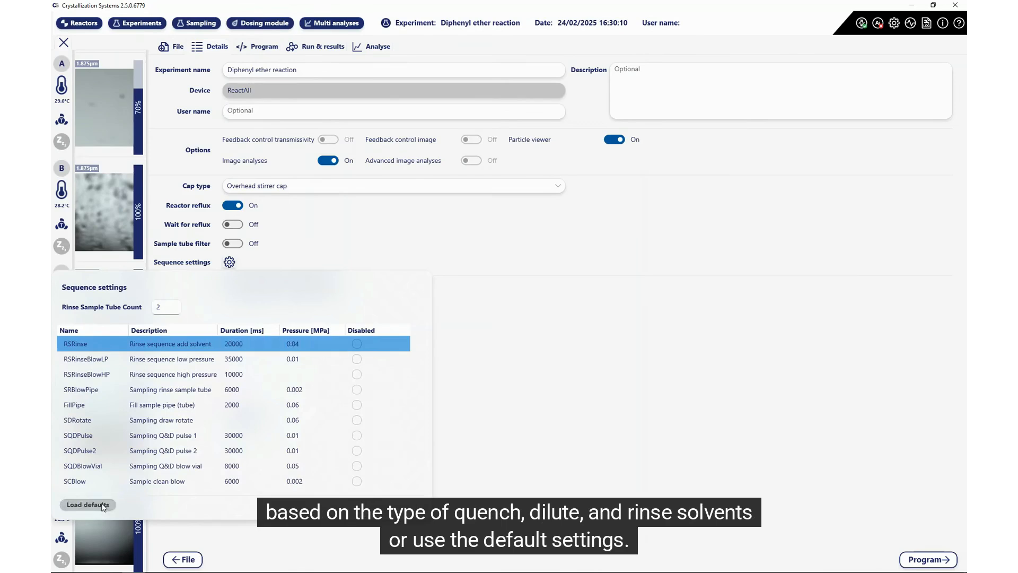
{"action": "left_click", "coordinate": [485, 373]}
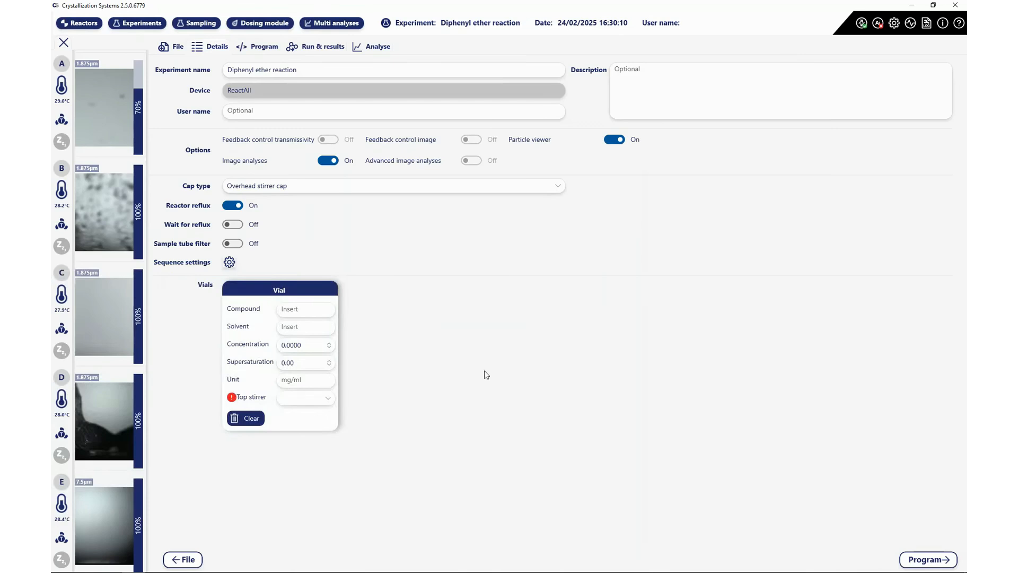
Step: Enter compound Diphenyl ether, solvent ACN and concentration 20 for the vial
{"action": "left_click", "coordinate": [304, 308]}
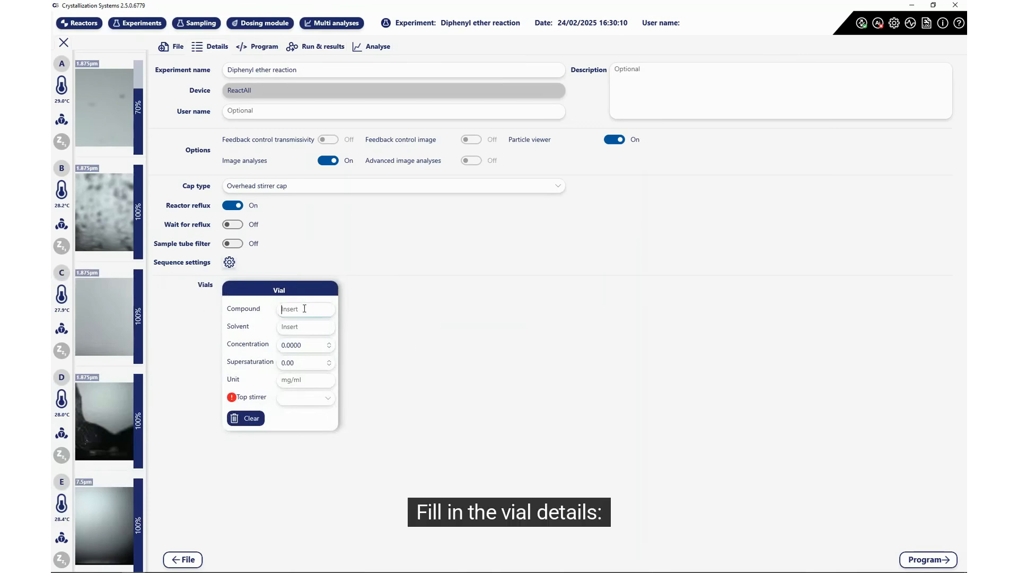
{"action": "type", "text": "Dip"}
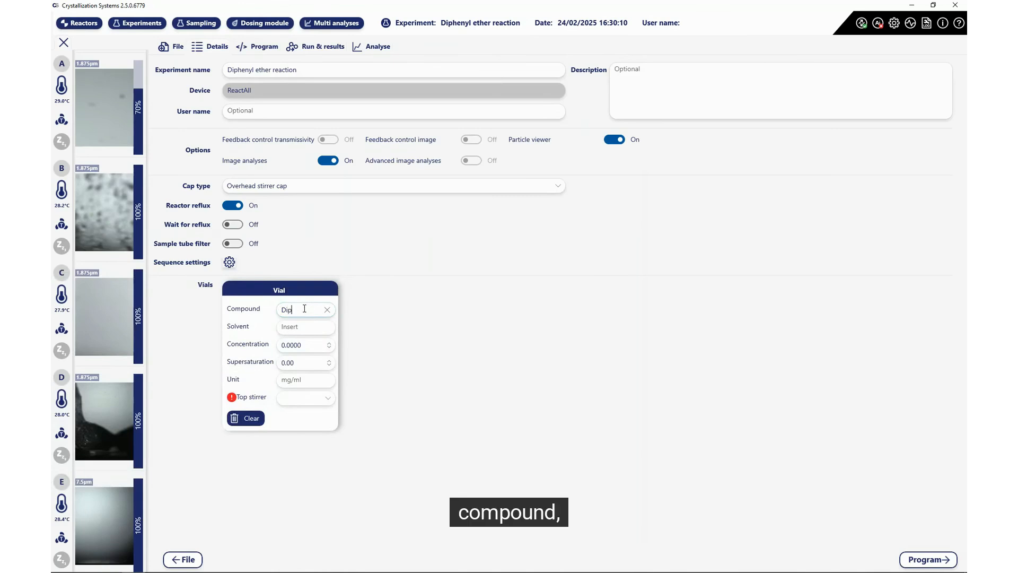
{"action": "type", "text": "henyl ether"}
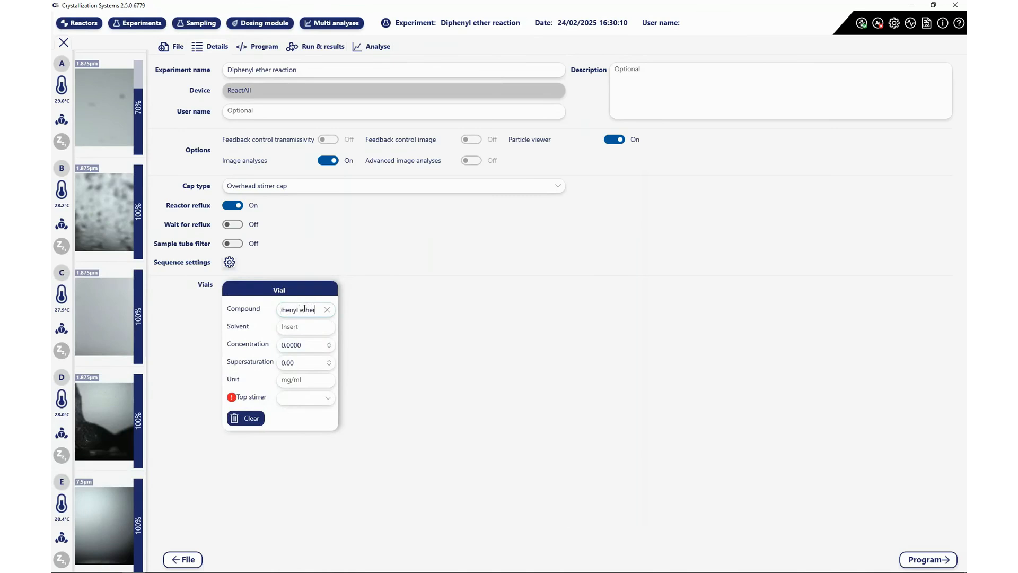
{"action": "left_click", "coordinate": [293, 328]}
{"action": "type", "text": "ACN"}
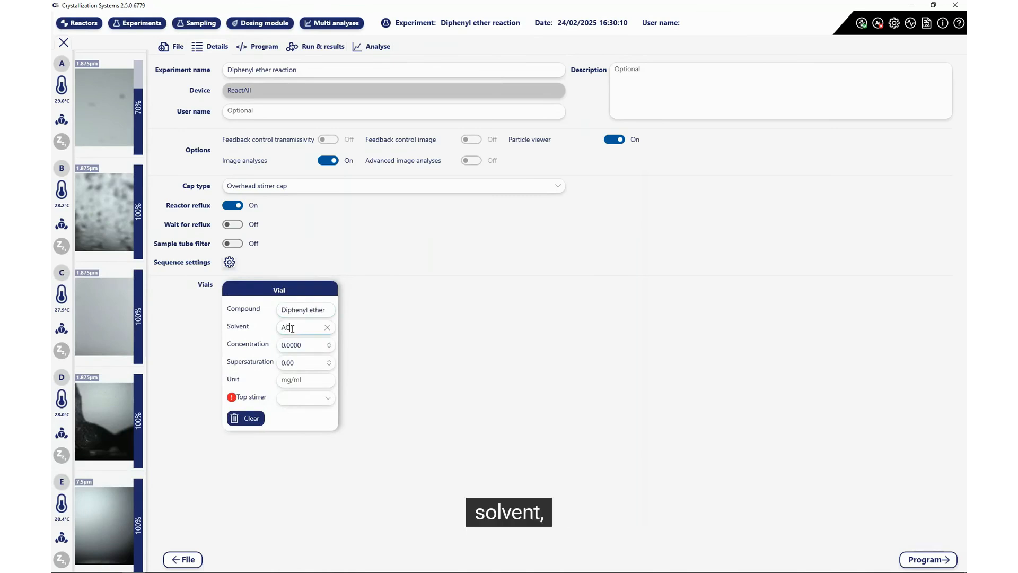
{"action": "left_click", "coordinate": [282, 343]}
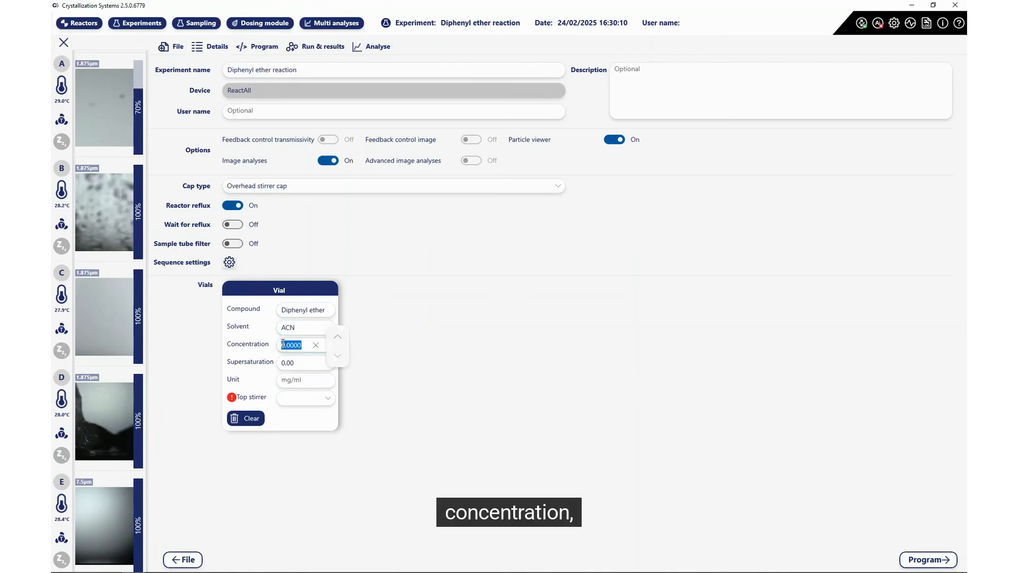
{"action": "type", "text": "20"}
{"action": "left_click", "coordinate": [300, 361]}
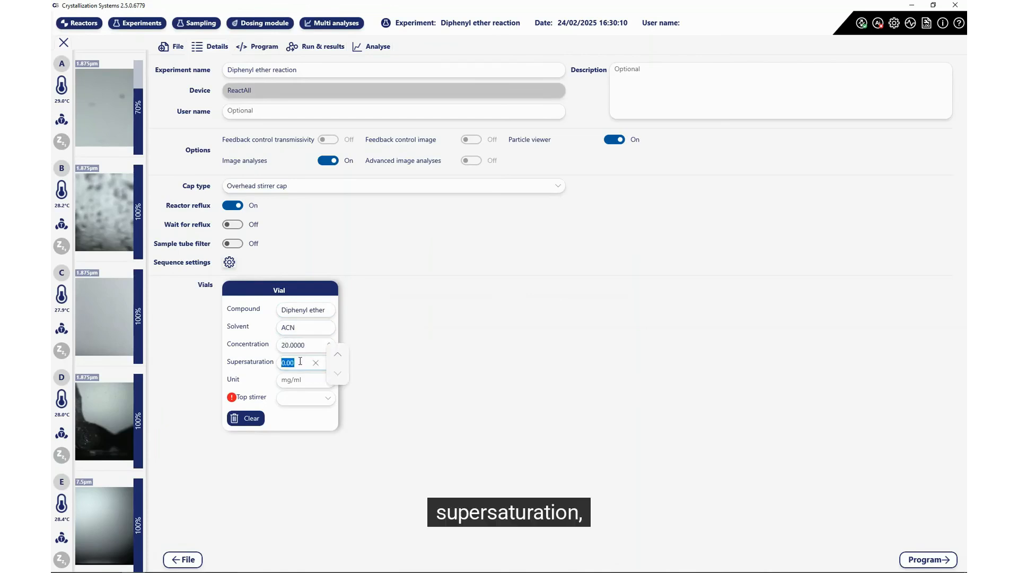
Step: Choose Helix as the vial's top stirrer
{"action": "left_click", "coordinate": [303, 401]}
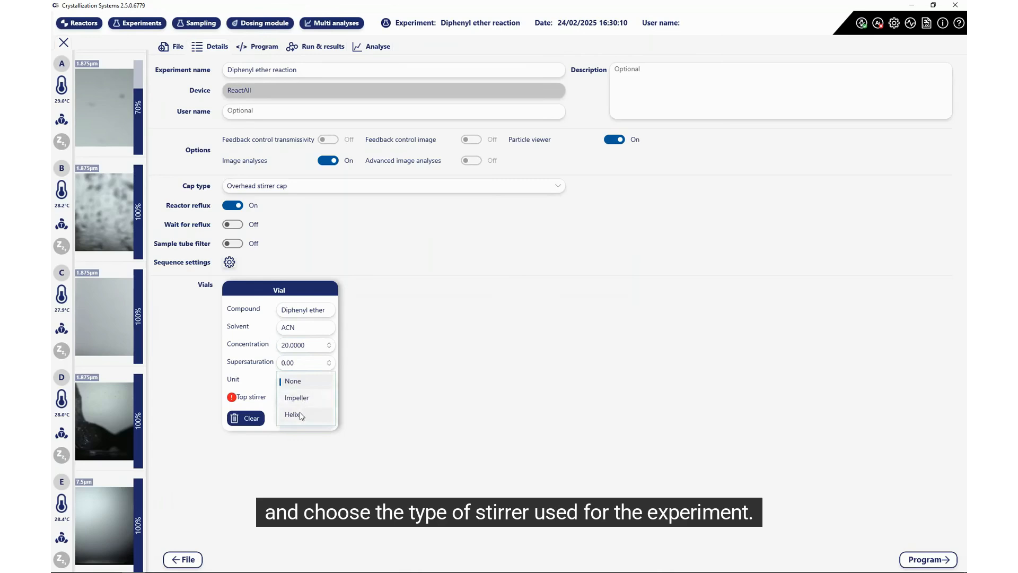
{"action": "left_click", "coordinate": [300, 415]}
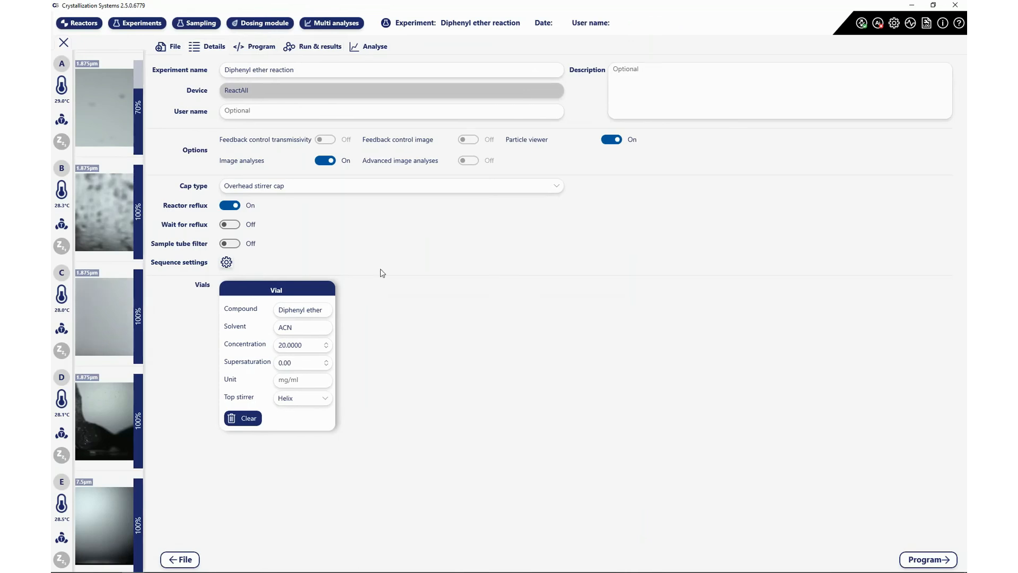
{"action": "left_click", "coordinate": [254, 46]}
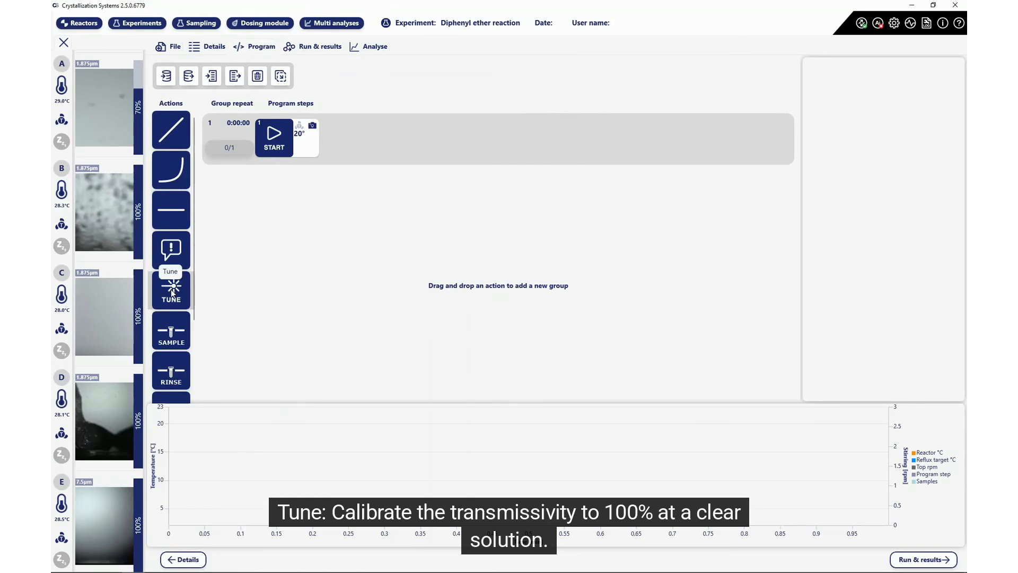
{"action": "scroll", "coordinate": [171, 291], "scroll_direction": "down", "scroll_amount": 2}
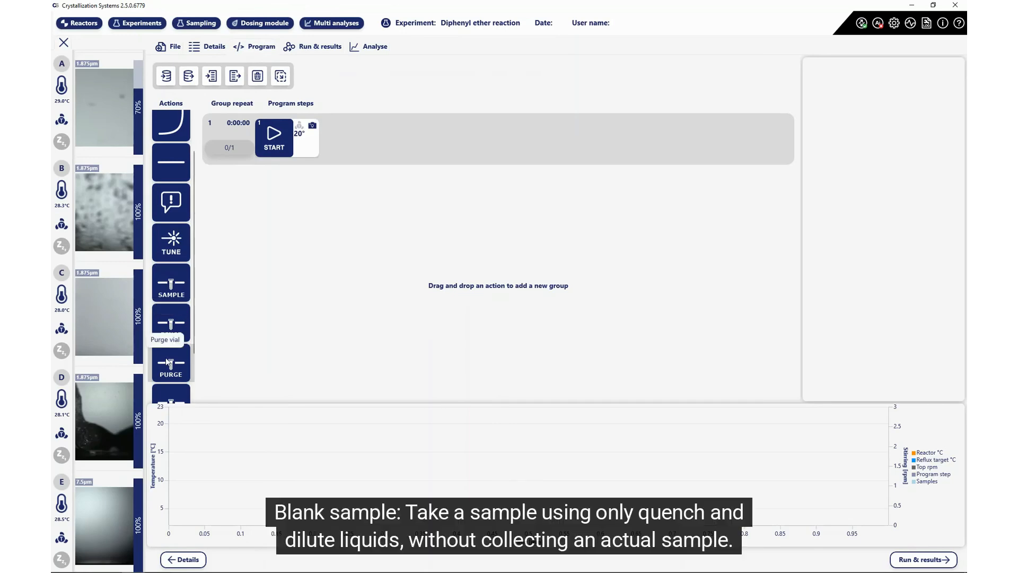
{"action": "scroll", "coordinate": [166, 357], "scroll_direction": "down", "scroll_amount": 1}
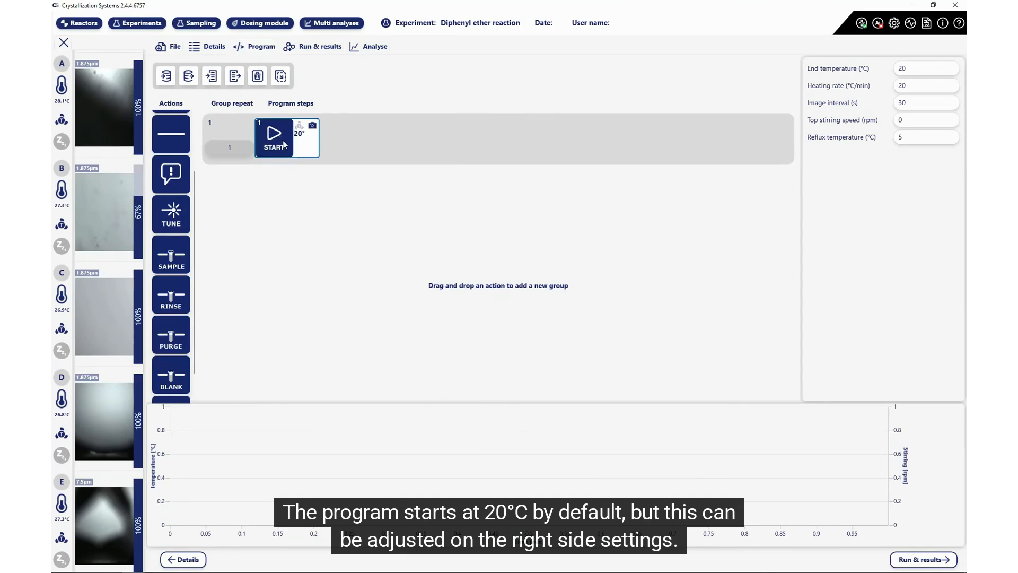
Step: Give the START step a 5 s image interval and 350 rpm top stirring speed
{"action": "left_click", "coordinate": [914, 71]}
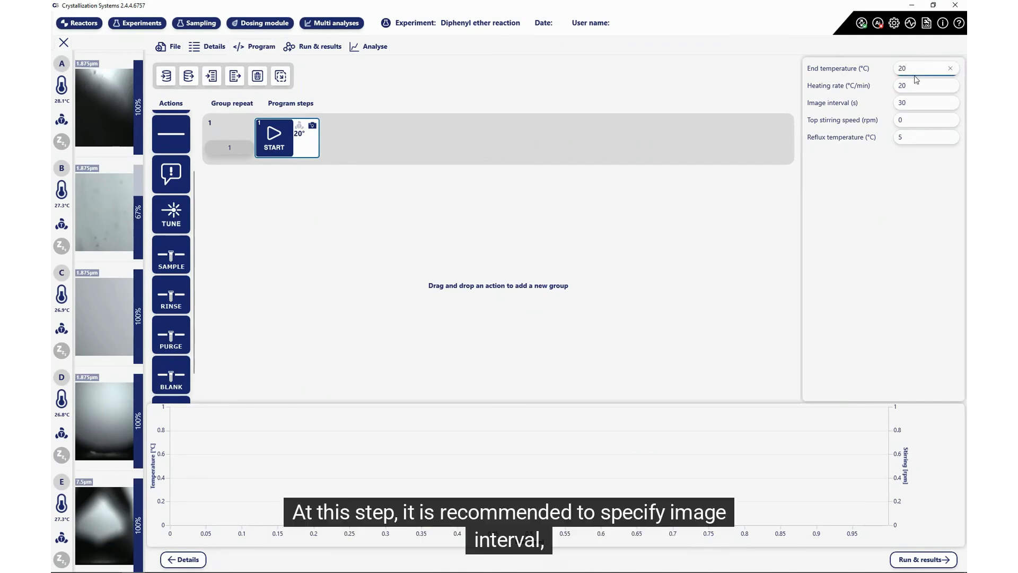
{"action": "left_click", "coordinate": [915, 103]}
{"action": "left_click", "coordinate": [910, 119]}
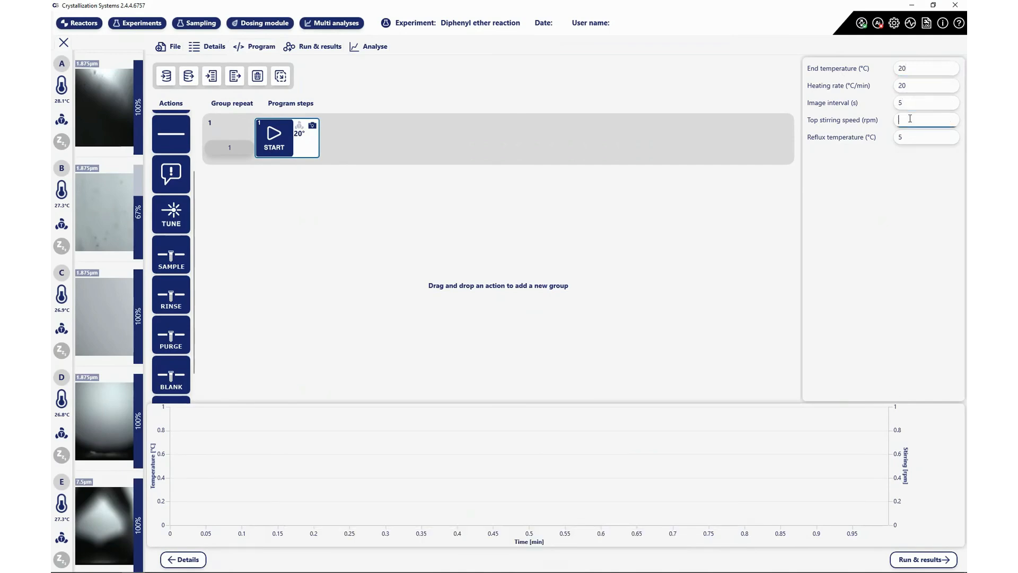
{"action": "type", "text": "350"}
{"action": "left_click", "coordinate": [910, 138]}
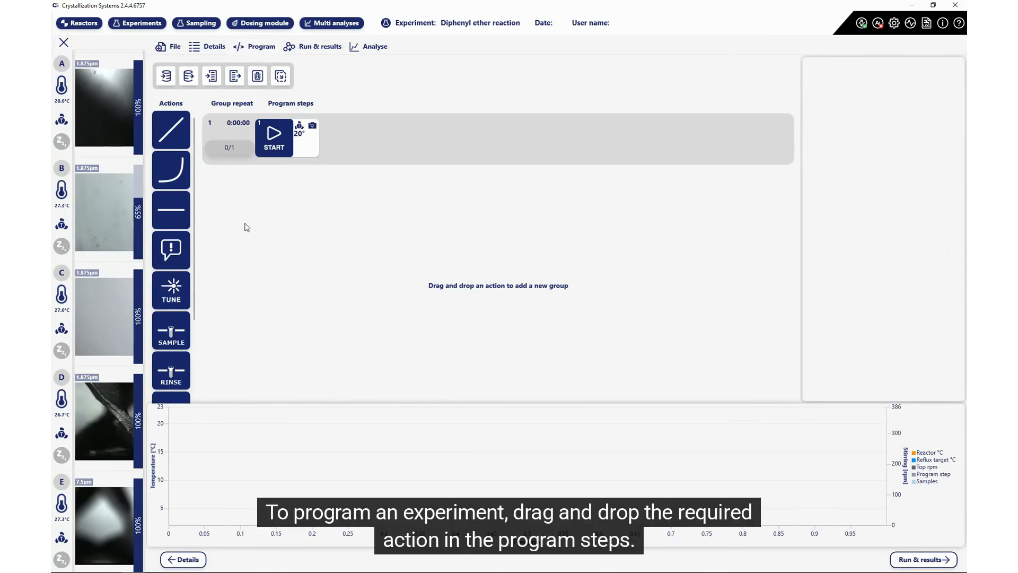
Step: Add a linear temperature ramp as group 2 with heating rate 2 and reflux temperature 5 °C
{"action": "left_click_drag", "start_coordinate": [177, 131], "coordinate": [298, 202]}
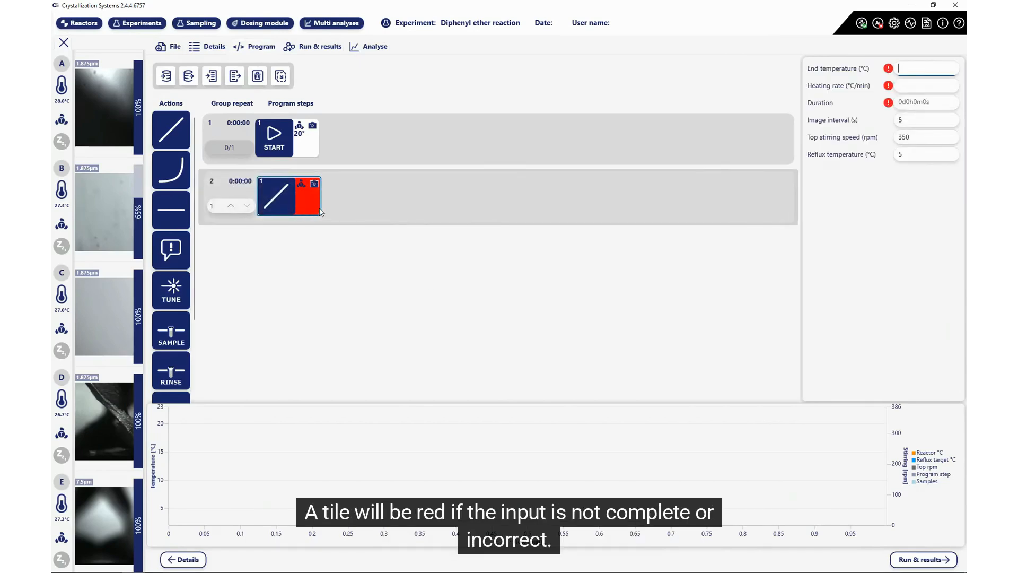
{"action": "left_click", "coordinate": [907, 85]}
{"action": "type", "text": "2"}
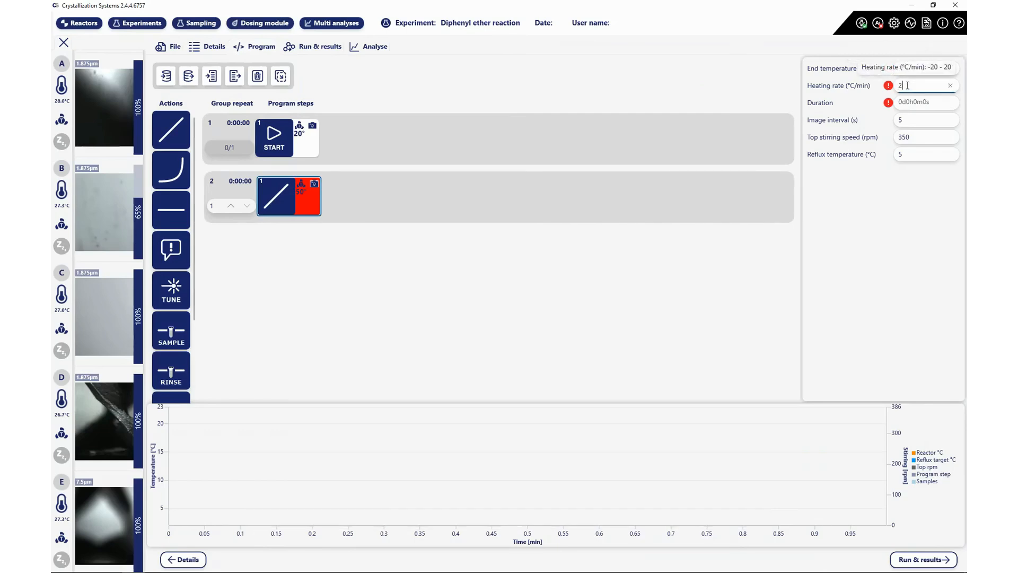
{"action": "left_click", "coordinate": [911, 121]}
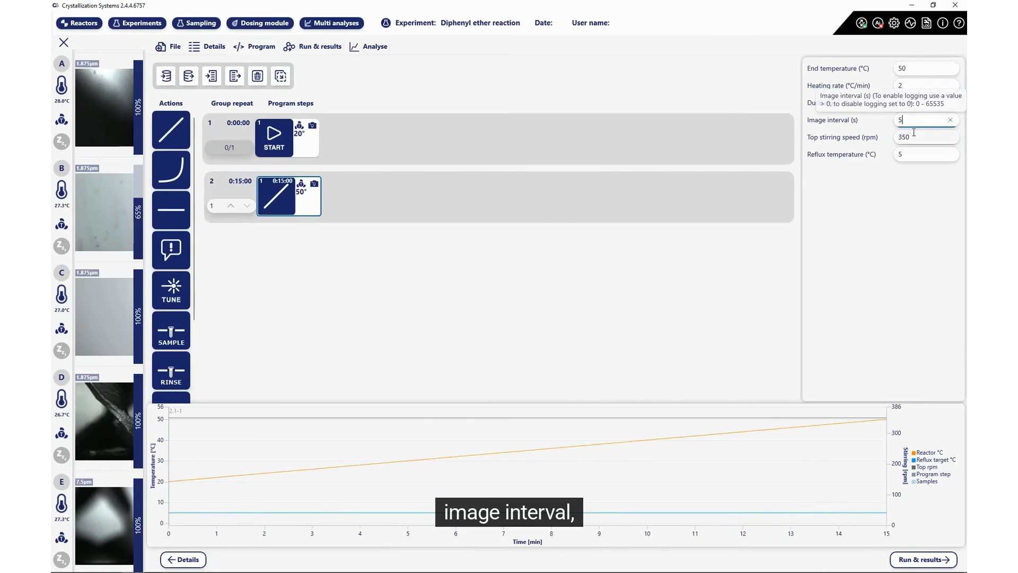
{"action": "left_click", "coordinate": [913, 154]}
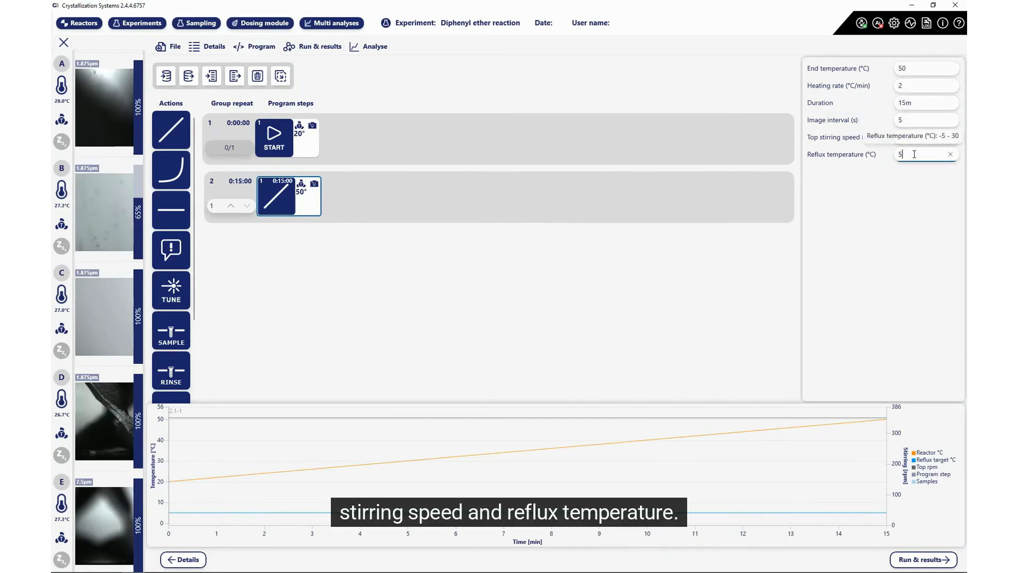
{"action": "type", "text": "5"}
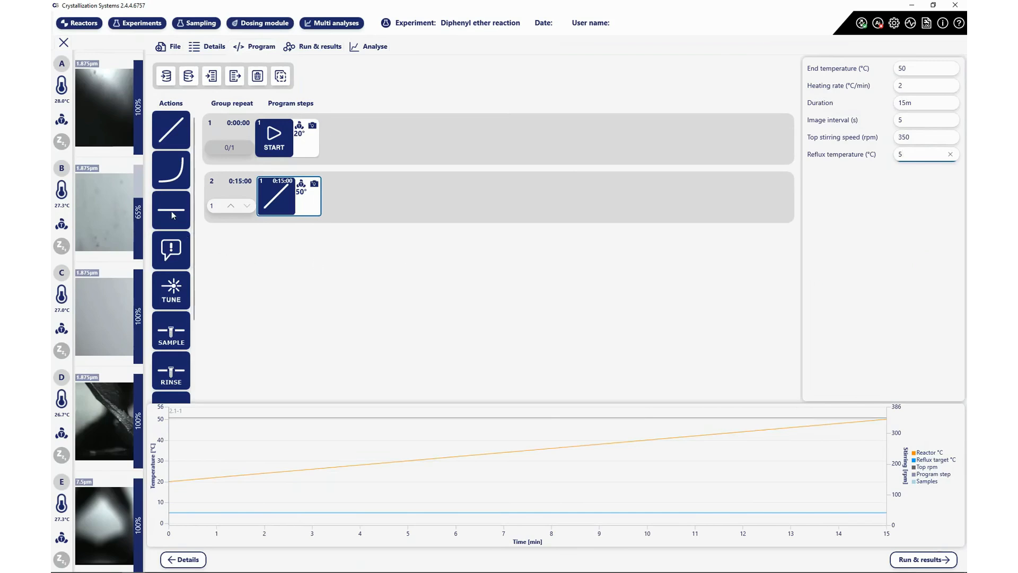
Step: Add a 10-minute hold after the ramp in group 2
{"action": "left_click_drag", "start_coordinate": [178, 214], "coordinate": [358, 210]}
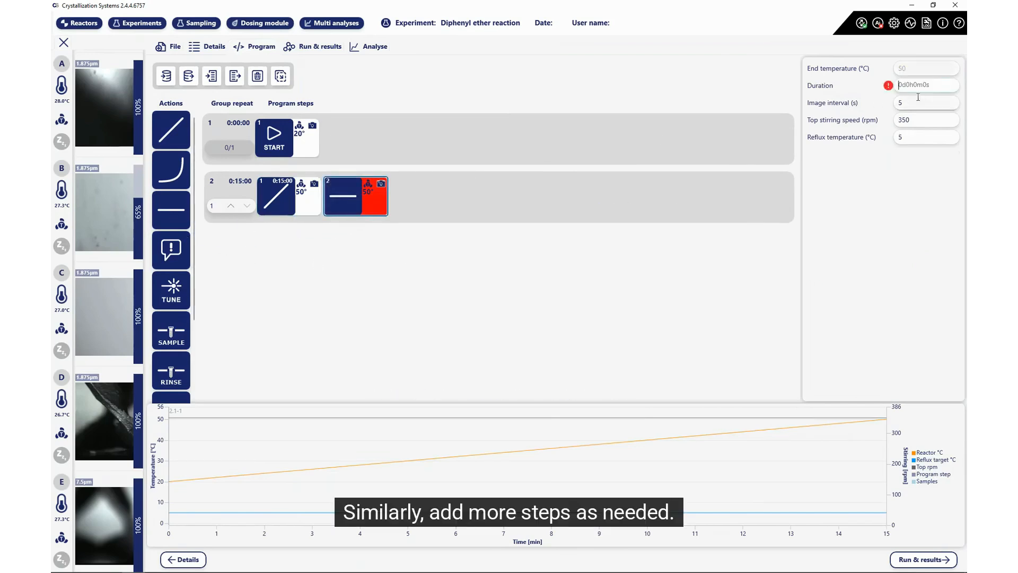
{"action": "left_click", "coordinate": [913, 86]}
{"action": "type", "text": "10m"}
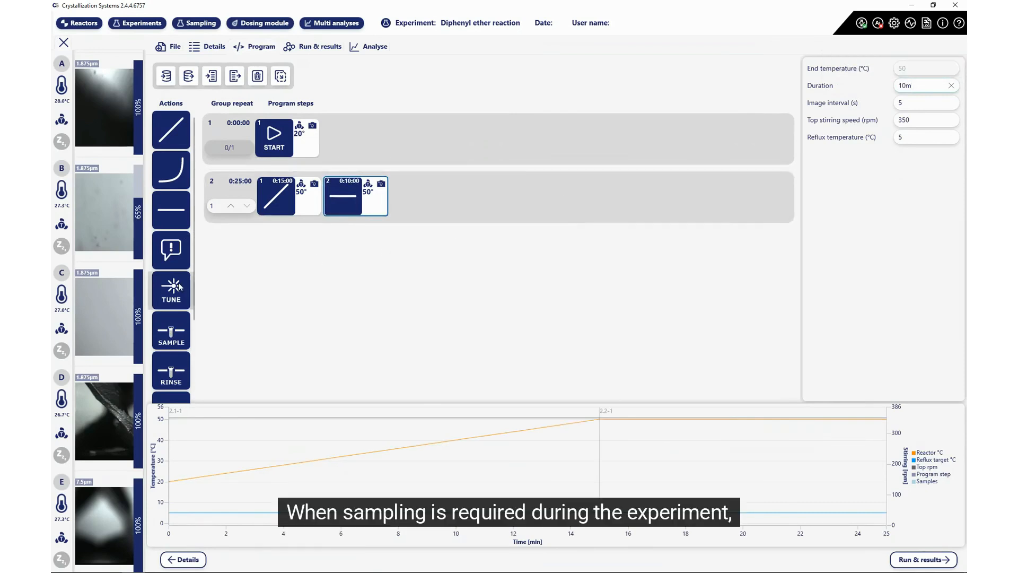
{"action": "scroll", "coordinate": [179, 286], "scroll_direction": "down", "scroll_amount": 1}
Step: Build group 3 from a sample, a rinse and a 5-minute hold
{"action": "left_click_drag", "start_coordinate": [169, 283], "coordinate": [273, 252]}
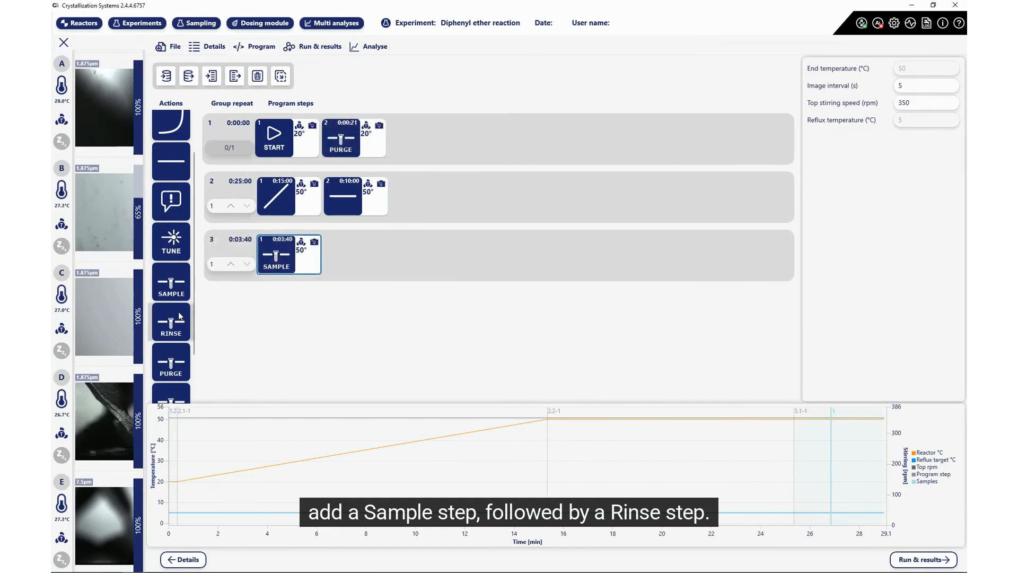
{"action": "left_click_drag", "start_coordinate": [171, 321], "coordinate": [352, 254]}
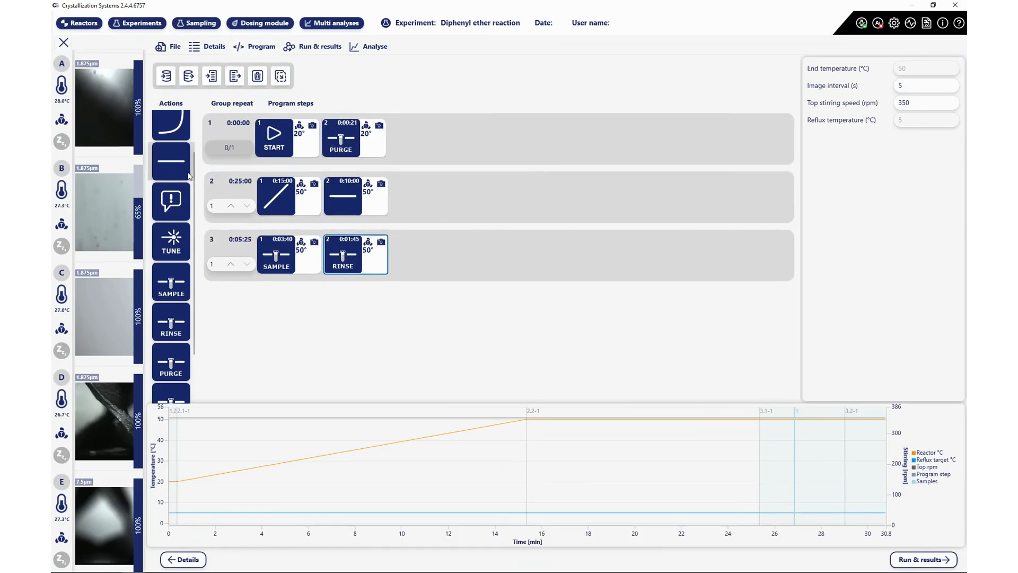
{"action": "left_click_drag", "start_coordinate": [171, 160], "coordinate": [409, 266]}
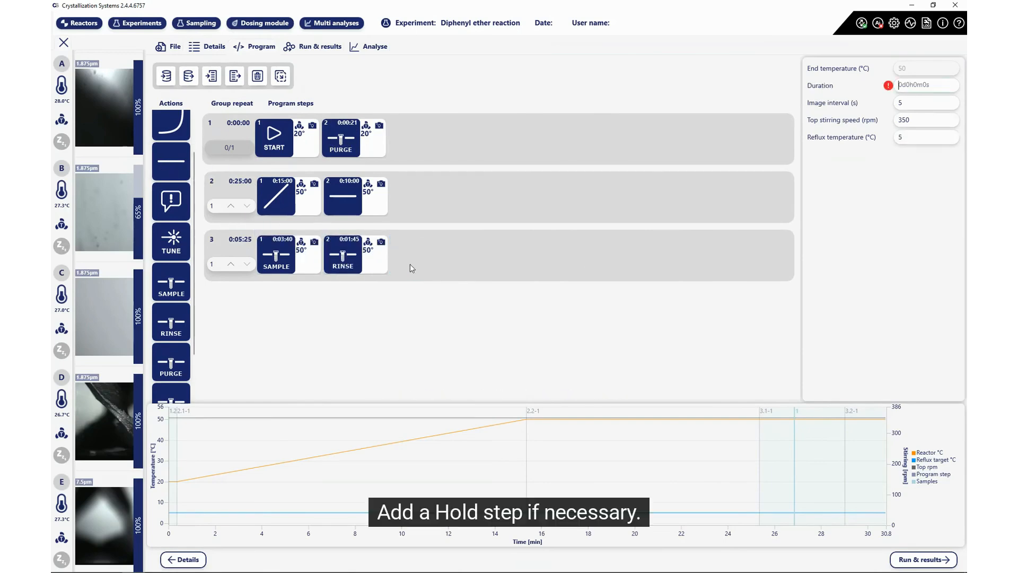
{"action": "type", "text": "5"}
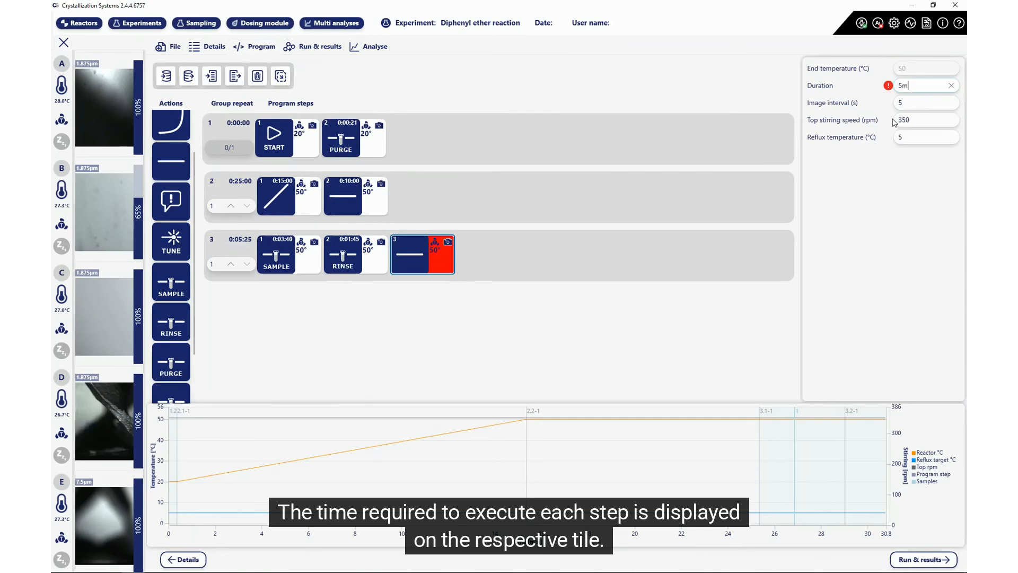
{"action": "type", "text": "m"}
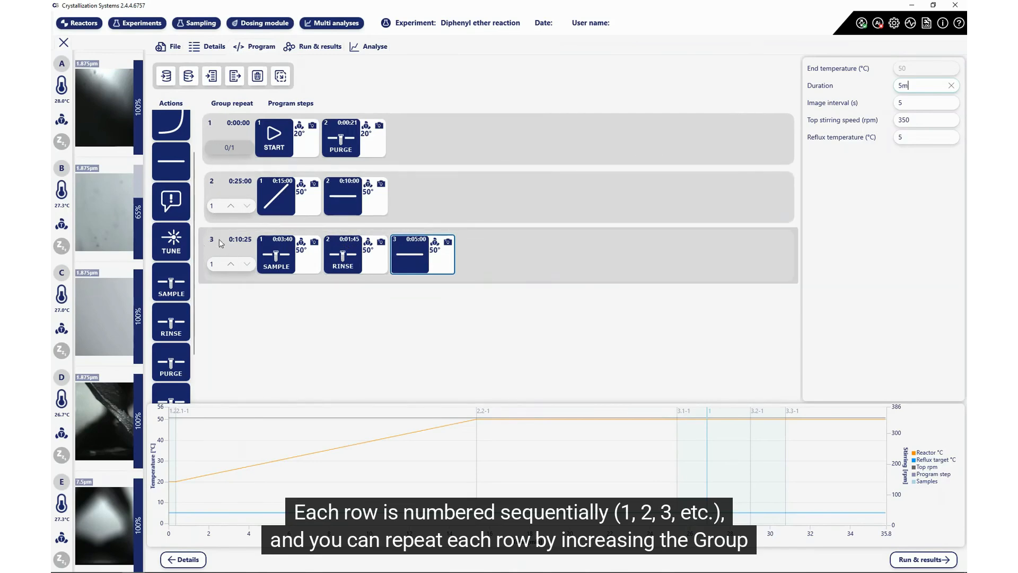
Step: Set group 3 to repeat 5 times
{"action": "left_click", "coordinate": [231, 263]}
{"action": "left_click", "coordinate": [231, 263]}
{"action": "left_click", "coordinate": [231, 263]}
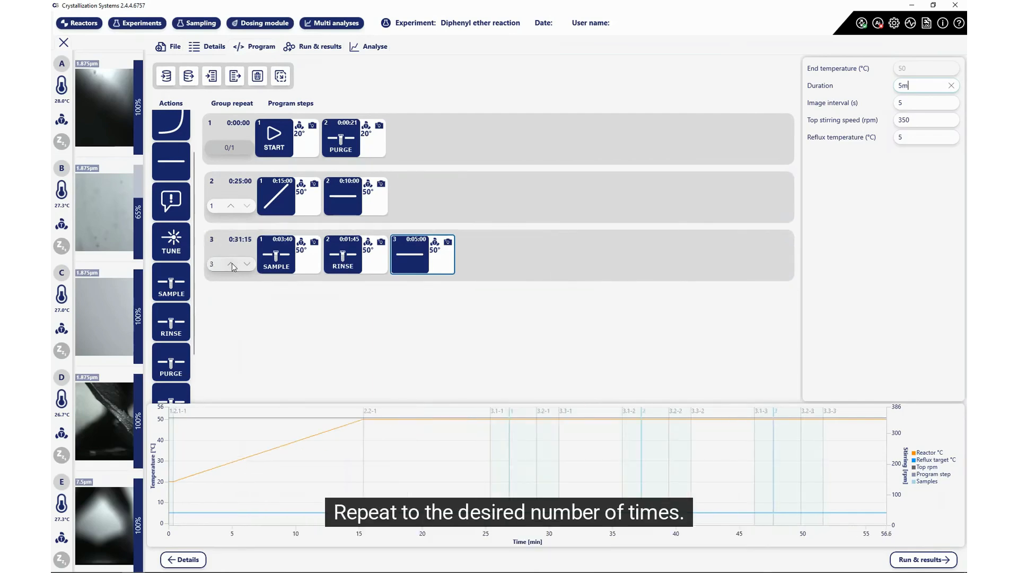
{"action": "left_click", "coordinate": [232, 263]}
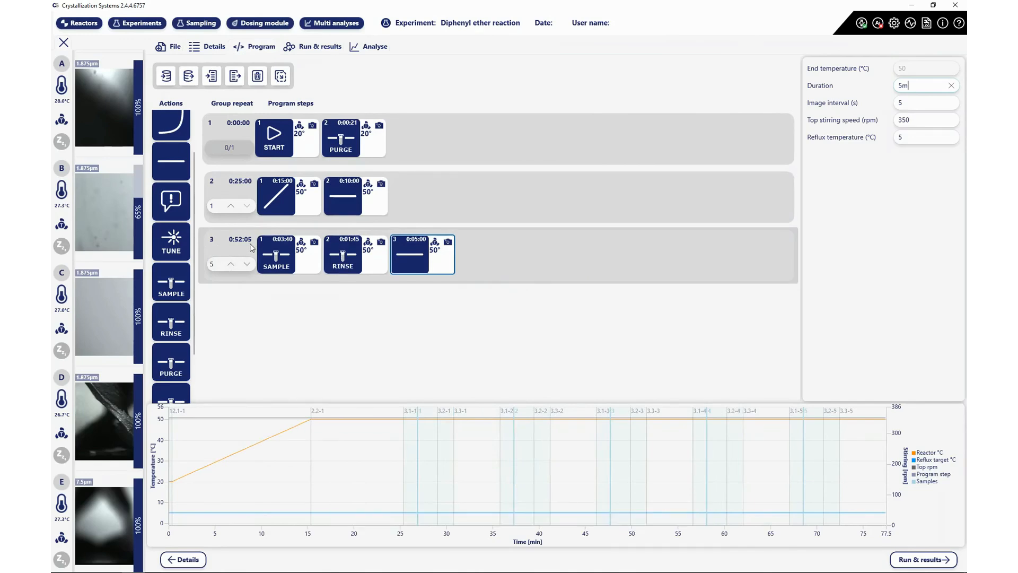
Step: Add a fourth group with a sample step followed by a rinse
{"action": "left_click", "coordinate": [237, 341]}
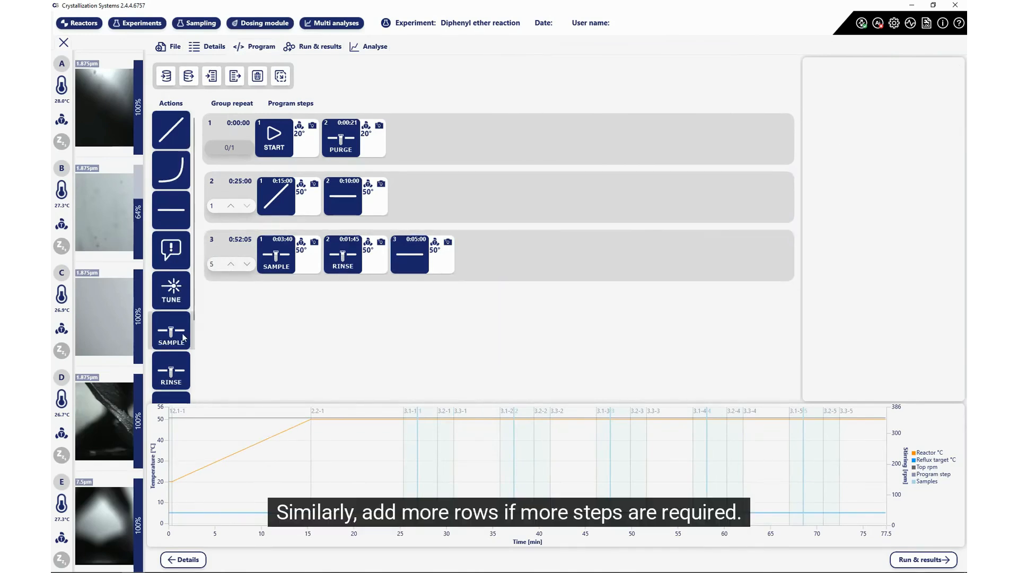
{"action": "left_click_drag", "start_coordinate": [183, 337], "coordinate": [270, 310]}
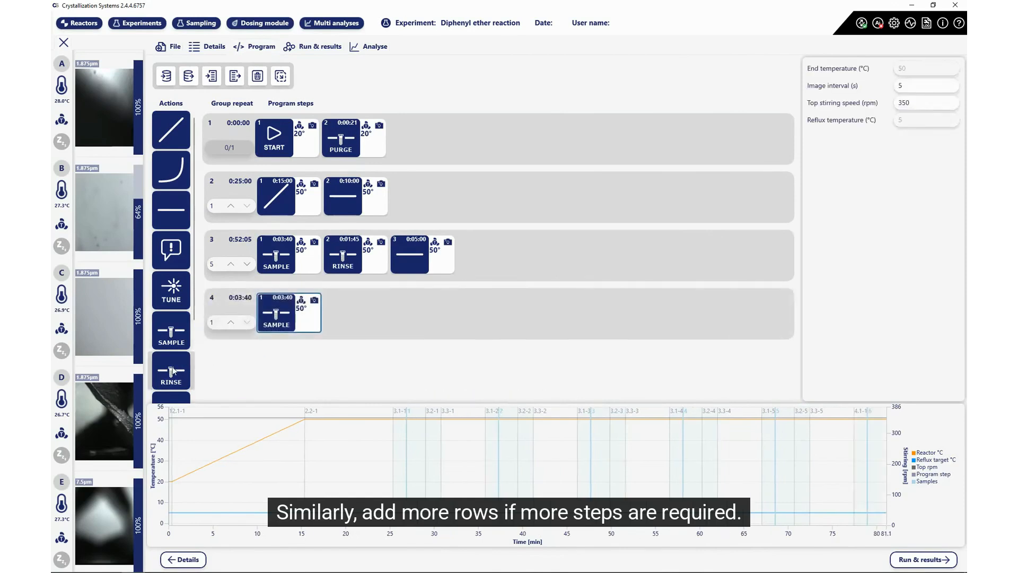
{"action": "left_click_drag", "start_coordinate": [173, 371], "coordinate": [352, 316]}
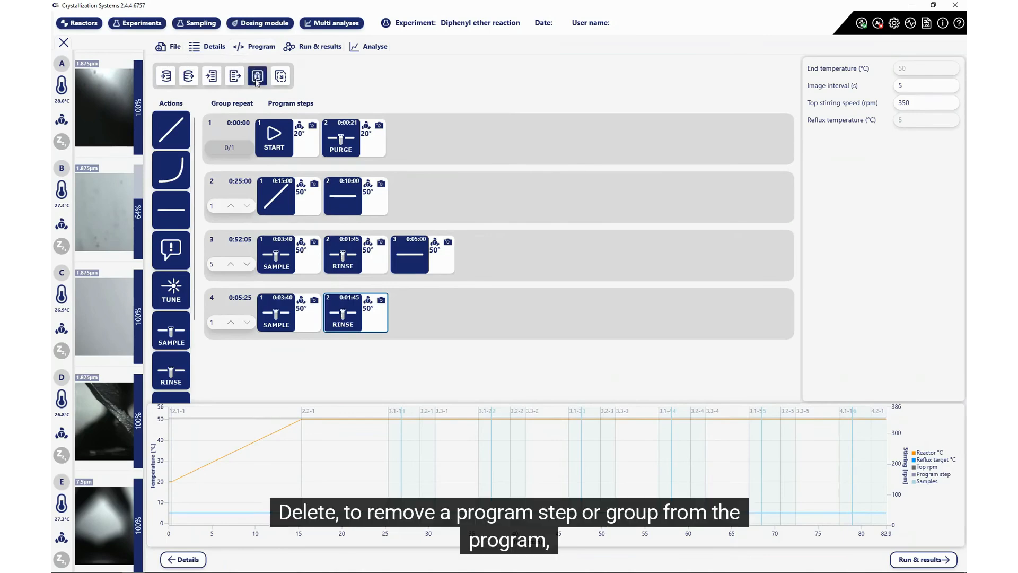
Step: Delete group 4 and duplicate group 3 to form the new group 4
{"action": "left_click", "coordinate": [411, 325]}
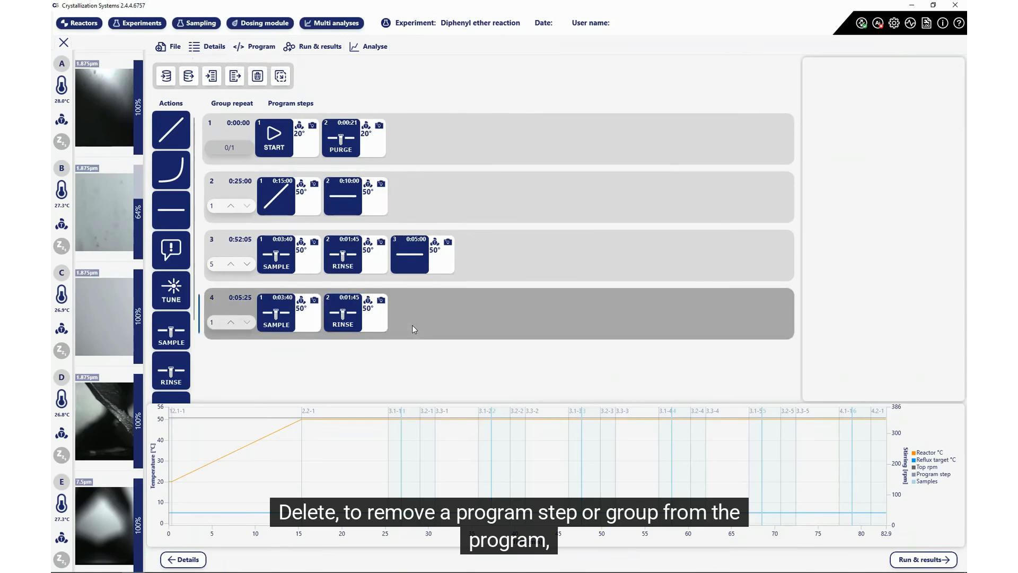
{"action": "left_click", "coordinate": [256, 76]}
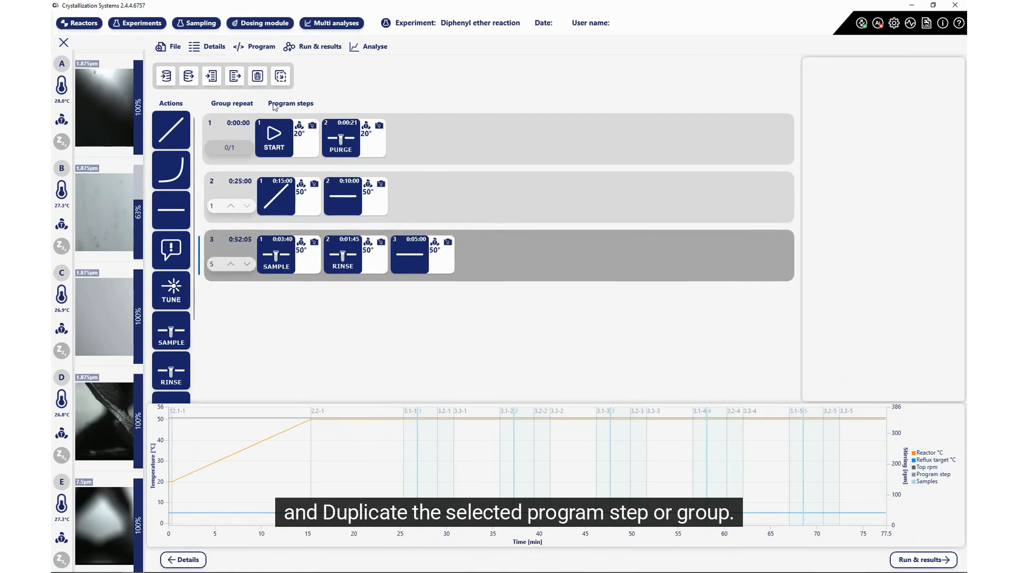
{"action": "left_click", "coordinate": [279, 77]}
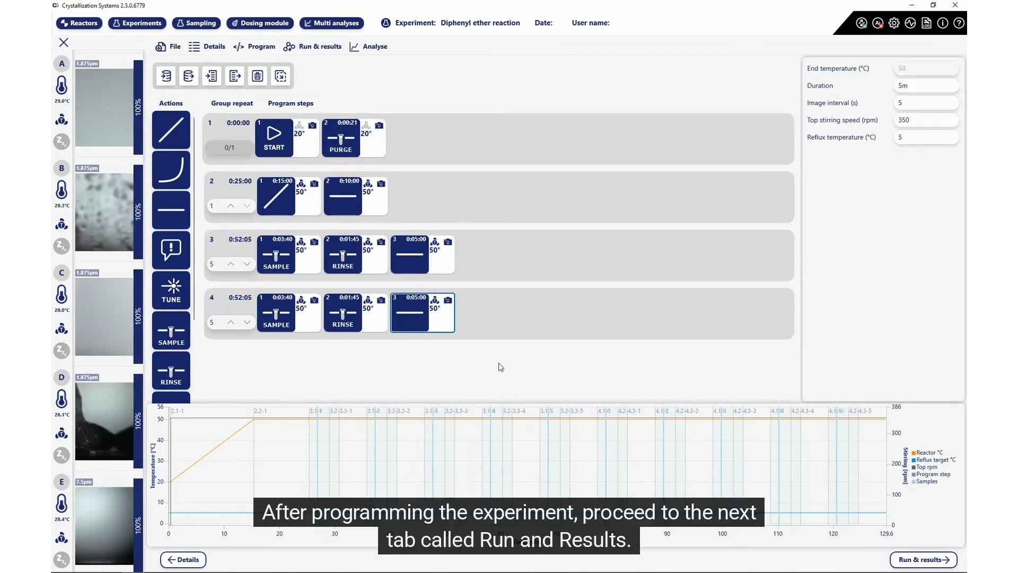
{"action": "left_click", "coordinate": [308, 48]}
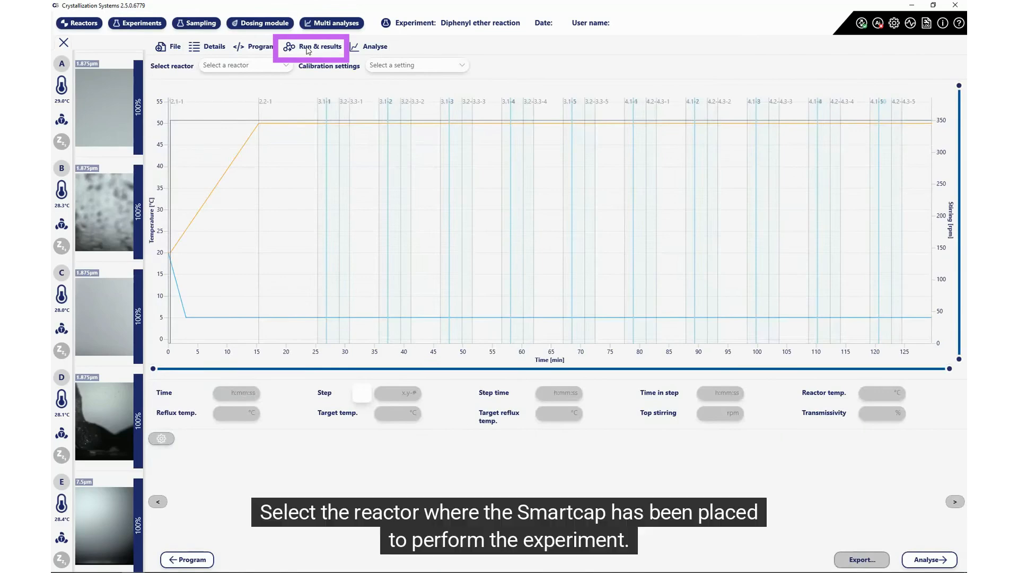
Step: Select Reactor A for the run and check the sampling vial trays
{"action": "left_click", "coordinate": [286, 66]}
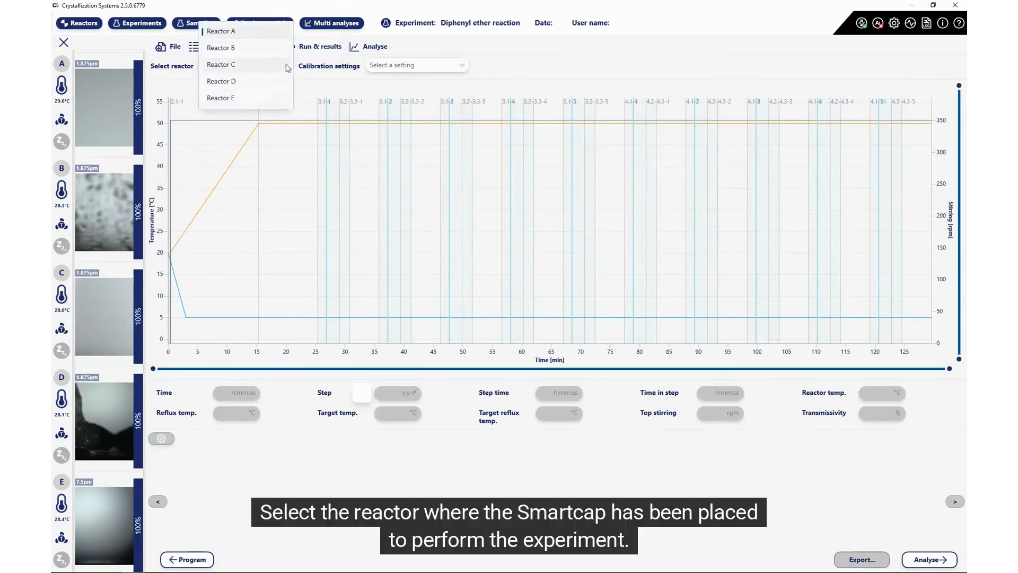
{"action": "left_click", "coordinate": [252, 32]}
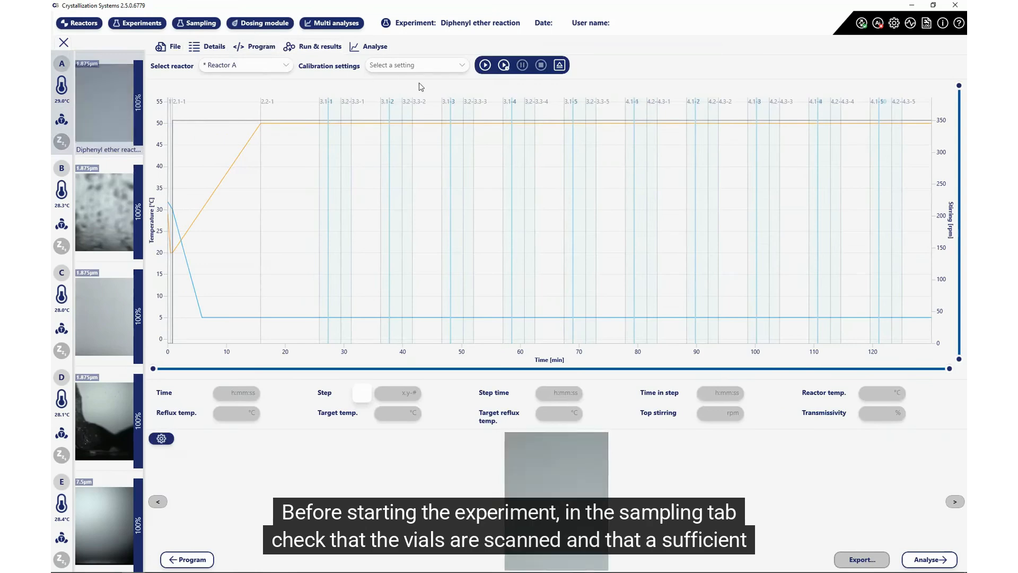
{"action": "left_click", "coordinate": [202, 25]}
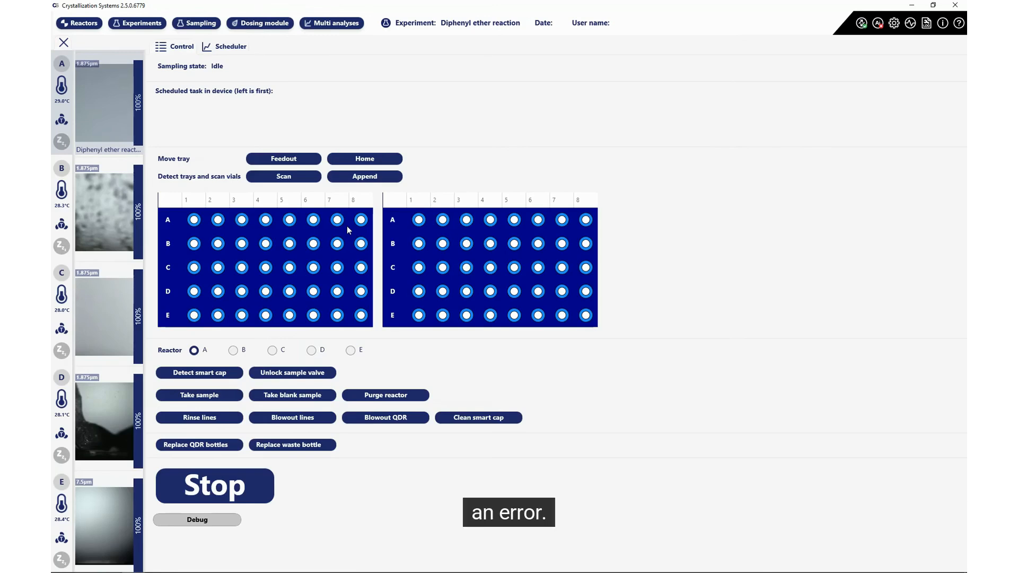
{"action": "left_click", "coordinate": [142, 24]}
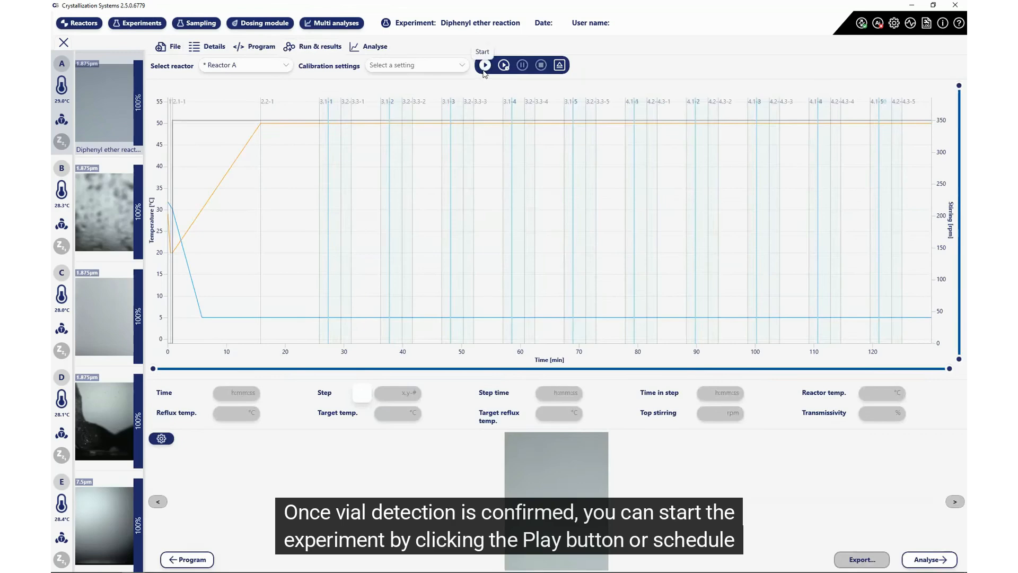
Step: Skip the scheduled start and begin the Diphenyl ether reaction run on Reactor A immediately
{"action": "left_click", "coordinate": [504, 66]}
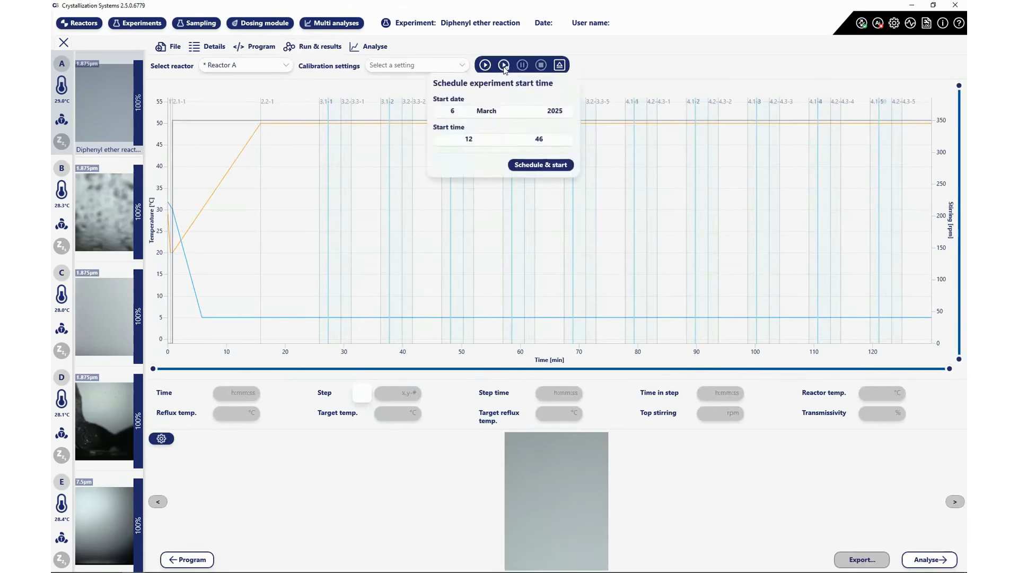
{"action": "left_click", "coordinate": [502, 52]}
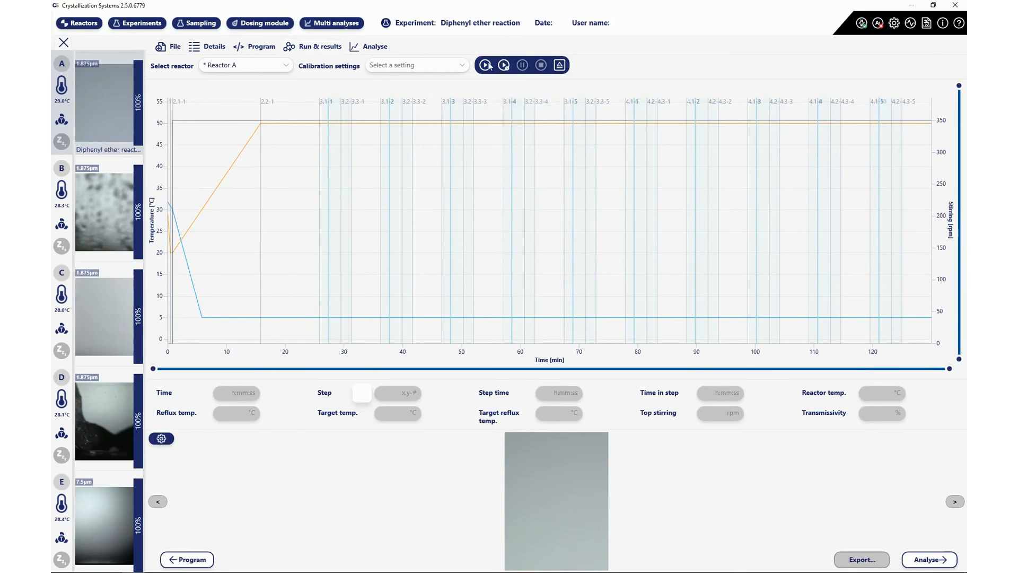
{"action": "left_click", "coordinate": [485, 65]}
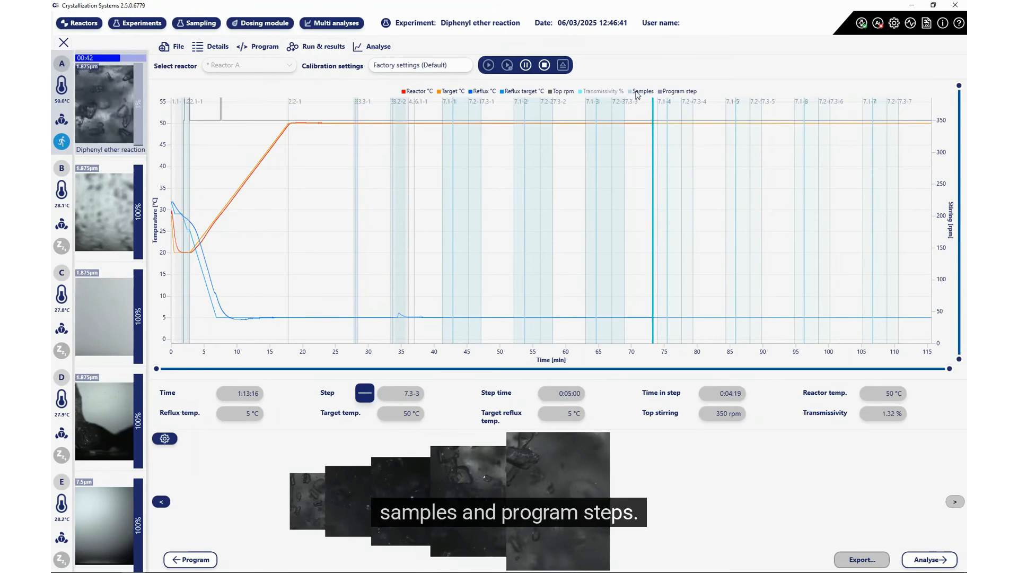
{"action": "left_click", "coordinate": [674, 94]}
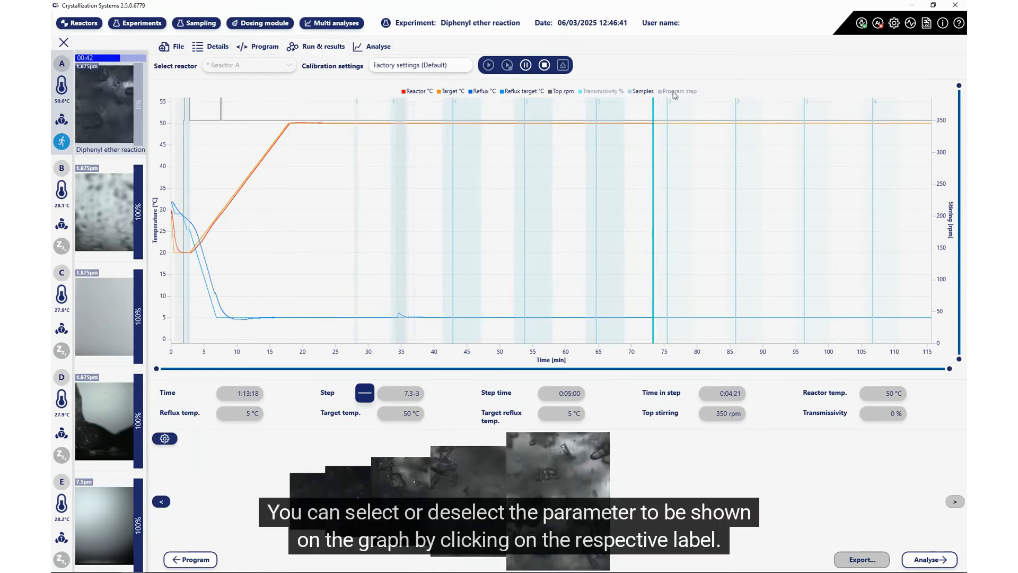
{"action": "left_click", "coordinate": [674, 94]}
{"action": "left_click", "coordinate": [644, 93]}
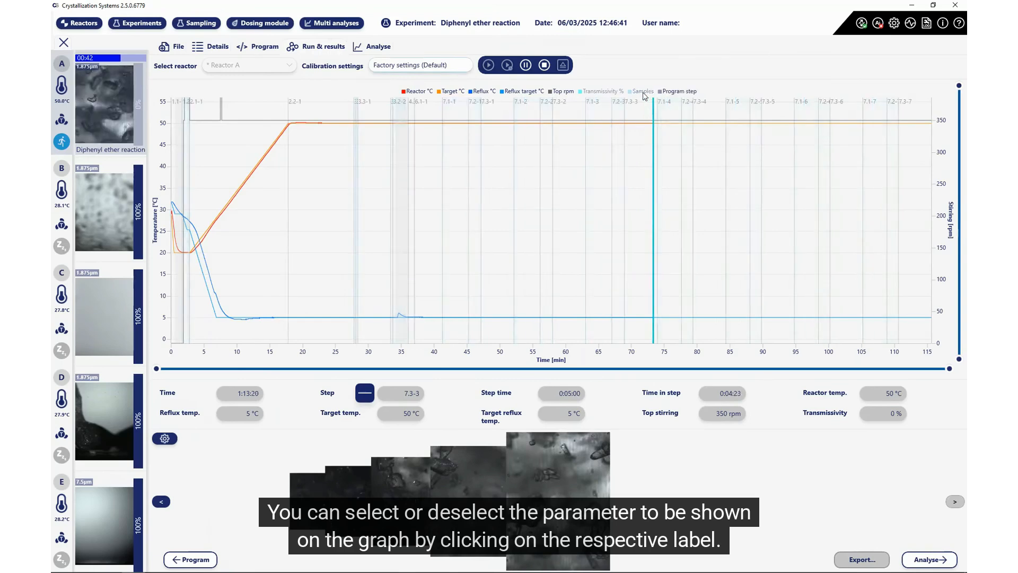
{"action": "left_click", "coordinate": [644, 93]}
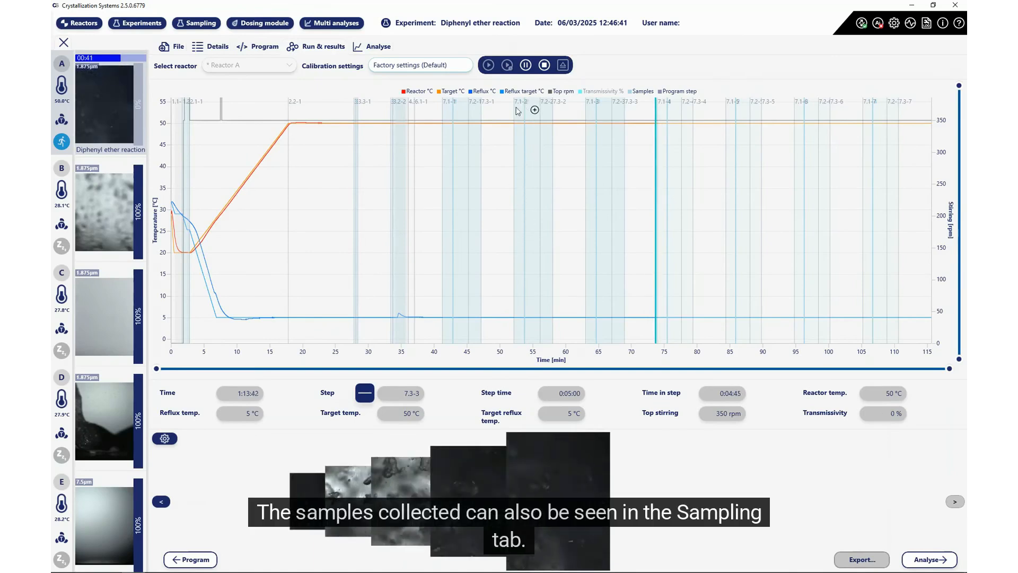
{"action": "left_click", "coordinate": [201, 23]}
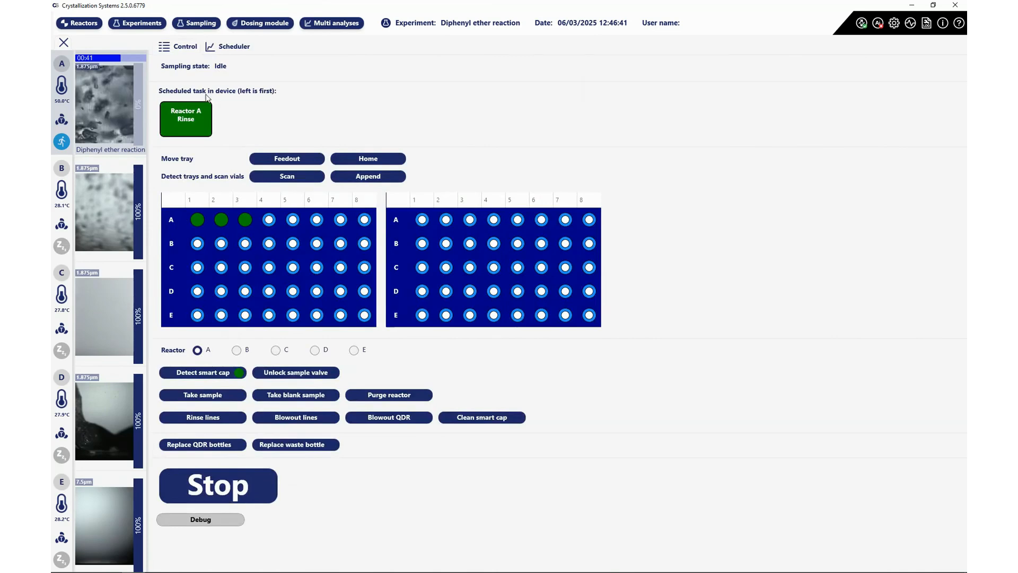
{"action": "left_click", "coordinate": [136, 23]}
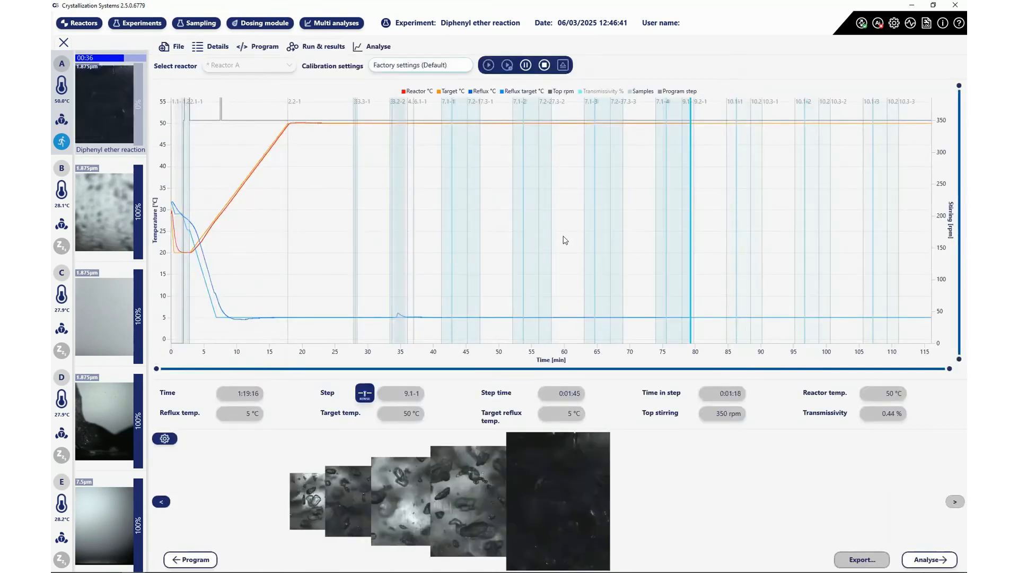
Step: Measure the time between two chart points and zoom the chart to about 37–83 minutes
{"action": "left_click", "coordinate": [523, 152]}
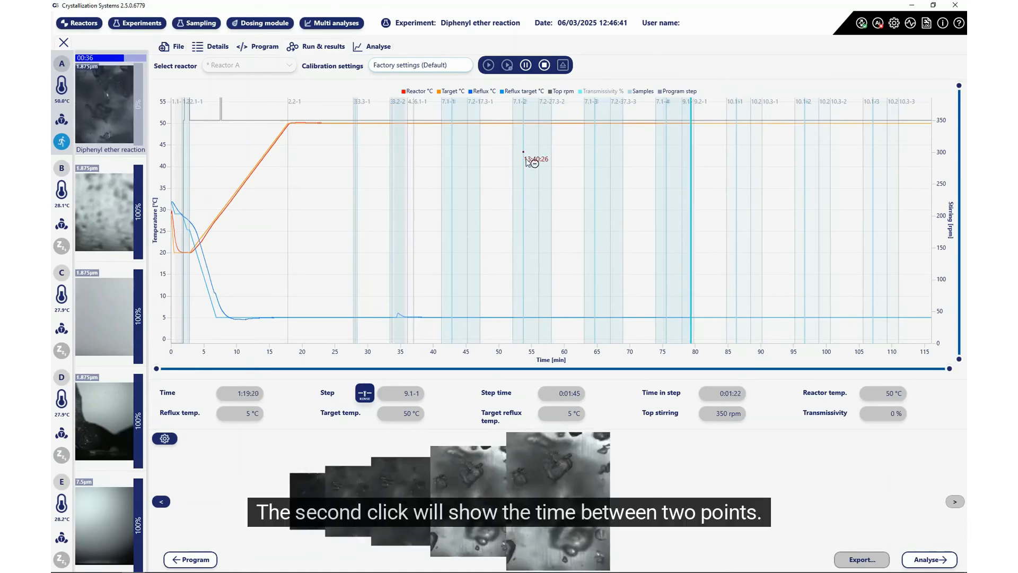
{"action": "left_click", "coordinate": [594, 152]}
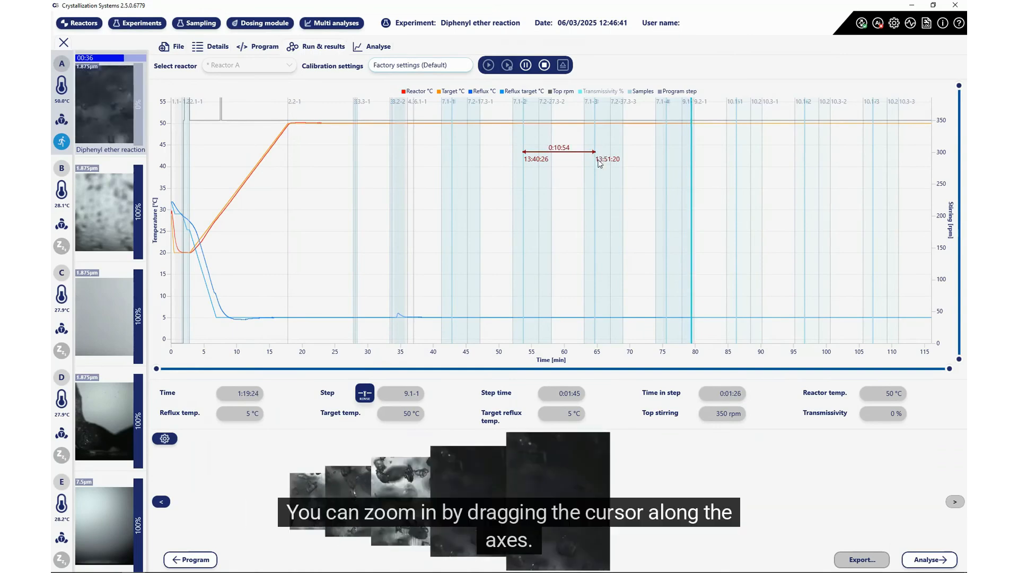
{"action": "left_click_drag", "start_coordinate": [156, 368], "coordinate": [405, 368]}
{"action": "left_click_drag", "start_coordinate": [949, 369], "coordinate": [683, 368]}
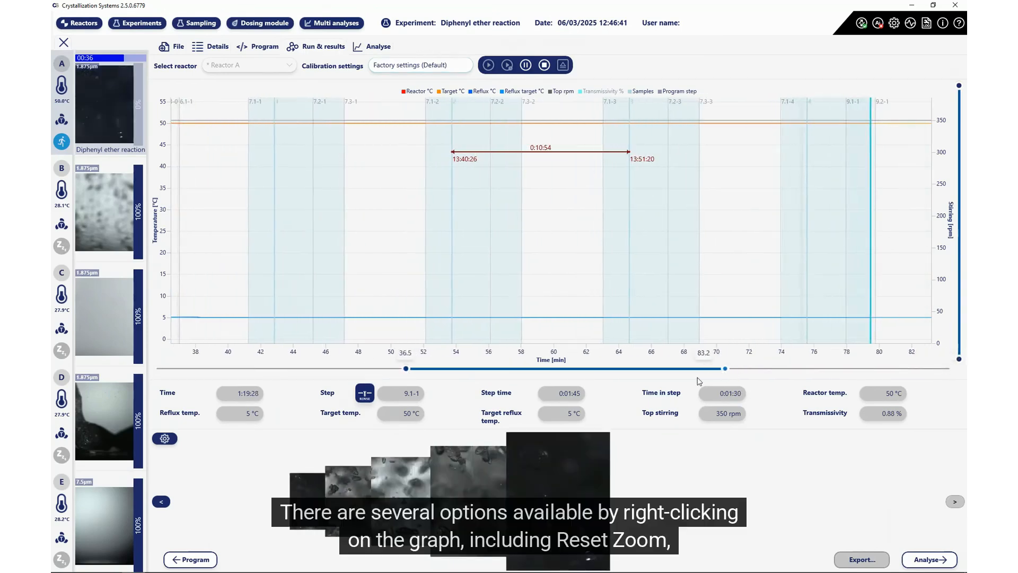
Step: Reset the graph zoom and clear the marked 13:40:26–13:51:20 time span
{"action": "right_click", "coordinate": [508, 189]}
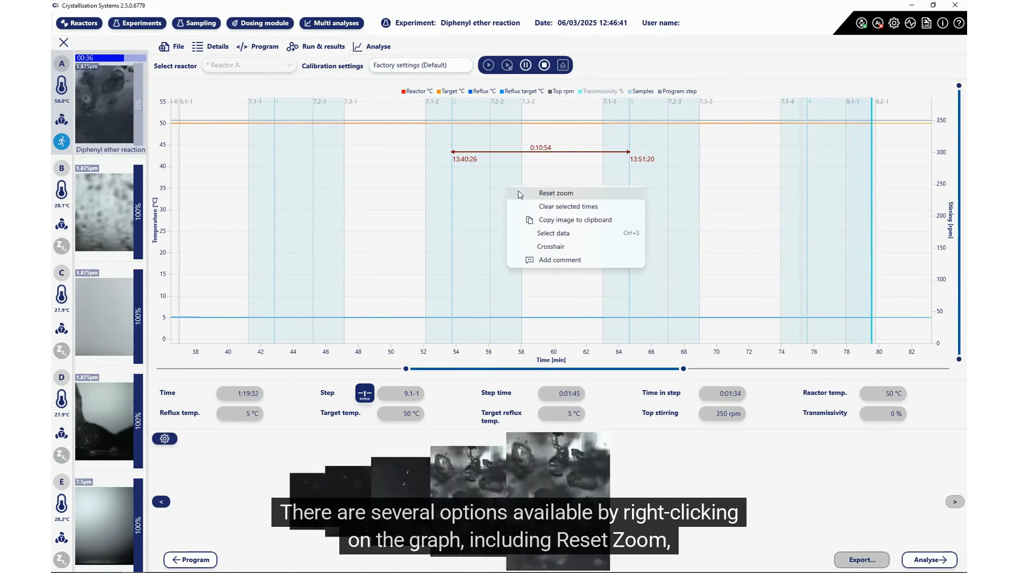
{"action": "left_click", "coordinate": [521, 193]}
{"action": "right_click", "coordinate": [533, 182]}
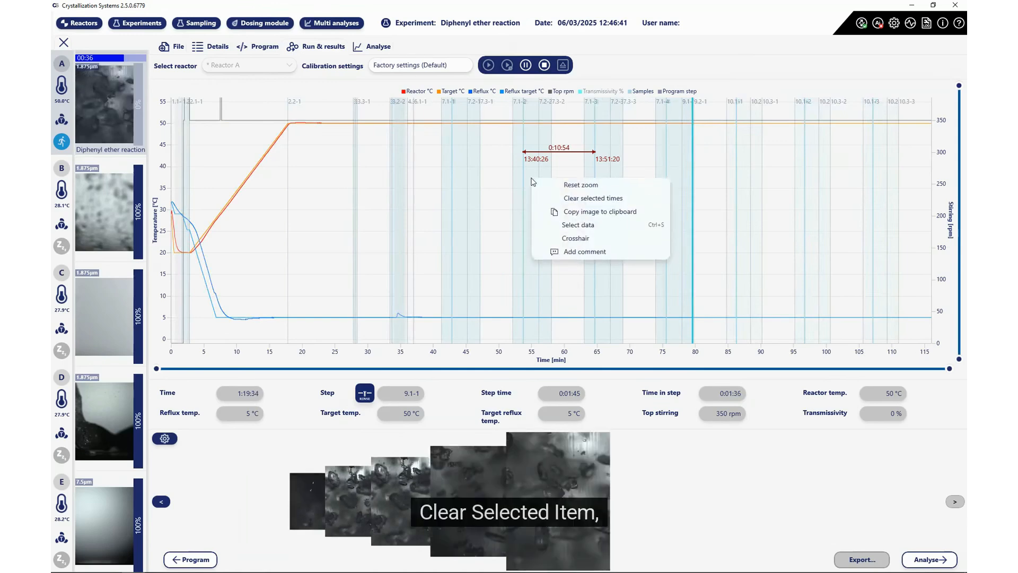
{"action": "left_click", "coordinate": [540, 200]}
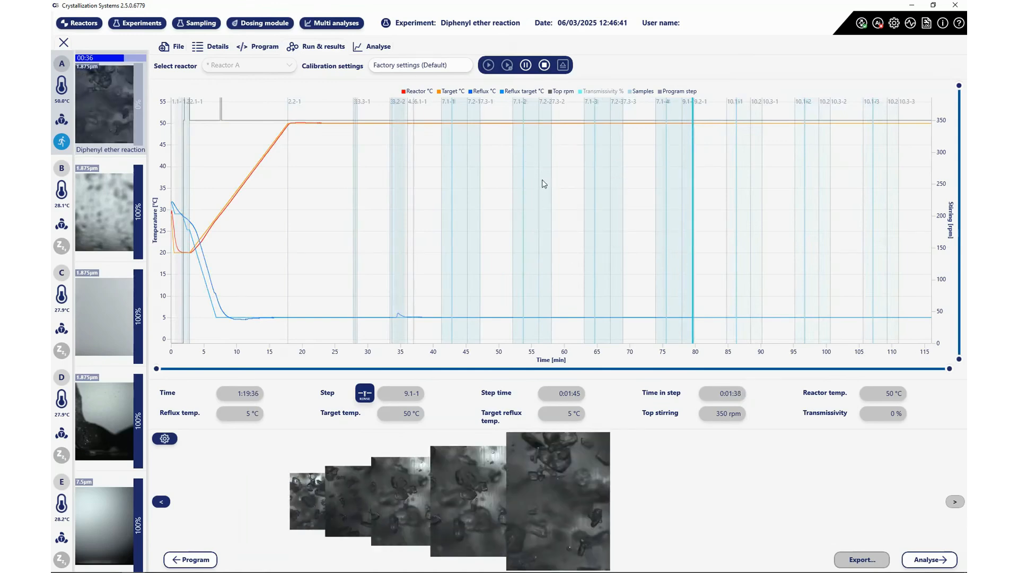
Step: Add a comment 'Sample ta' on the graph at about 56 minutes
{"action": "right_click", "coordinate": [542, 179]}
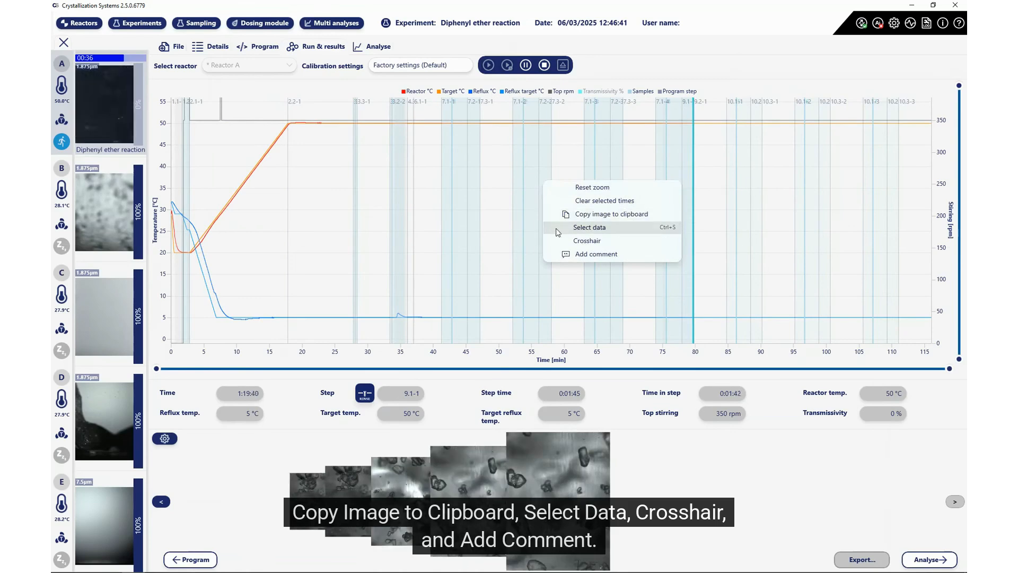
{"action": "left_click", "coordinate": [564, 254]}
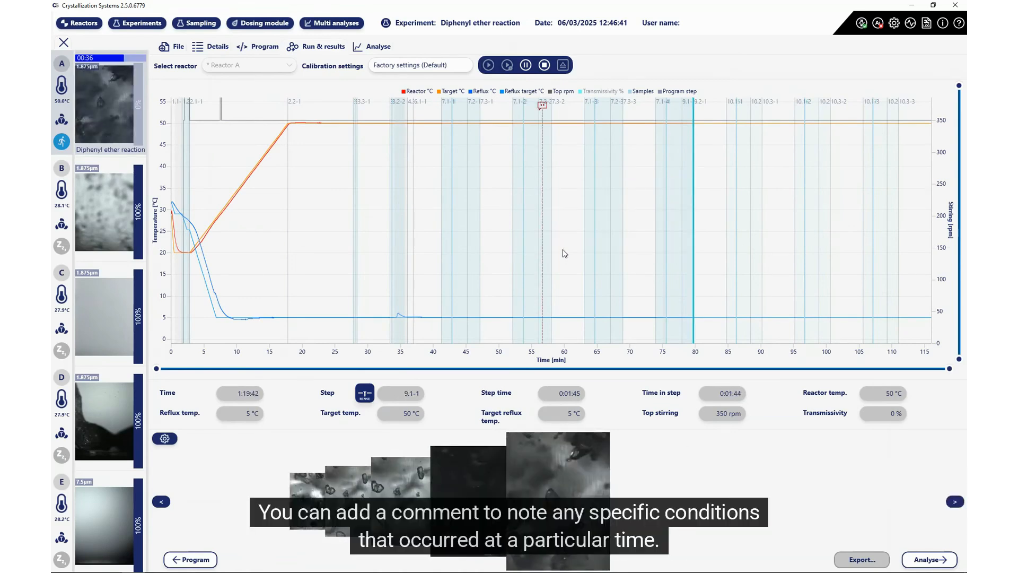
{"action": "left_click", "coordinate": [541, 106]}
{"action": "type", "text": "S"}
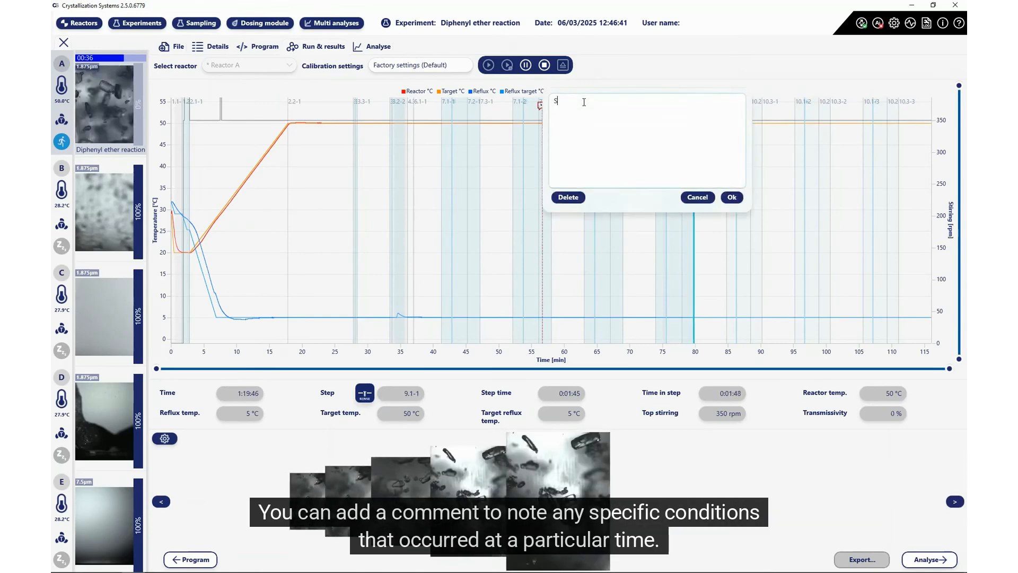
{"action": "type", "text": "ample ta"}
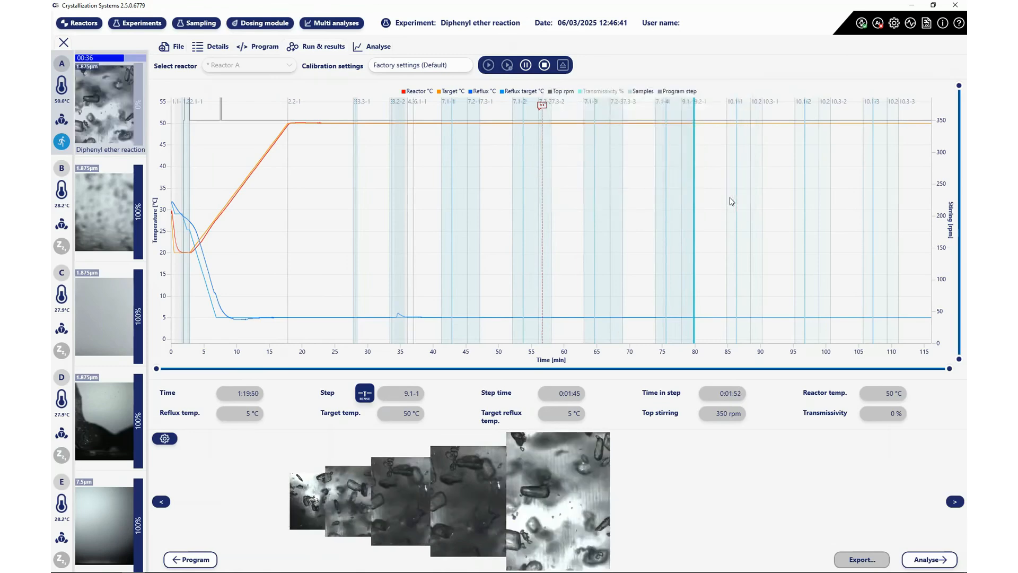
{"action": "left_click", "coordinate": [731, 197]}
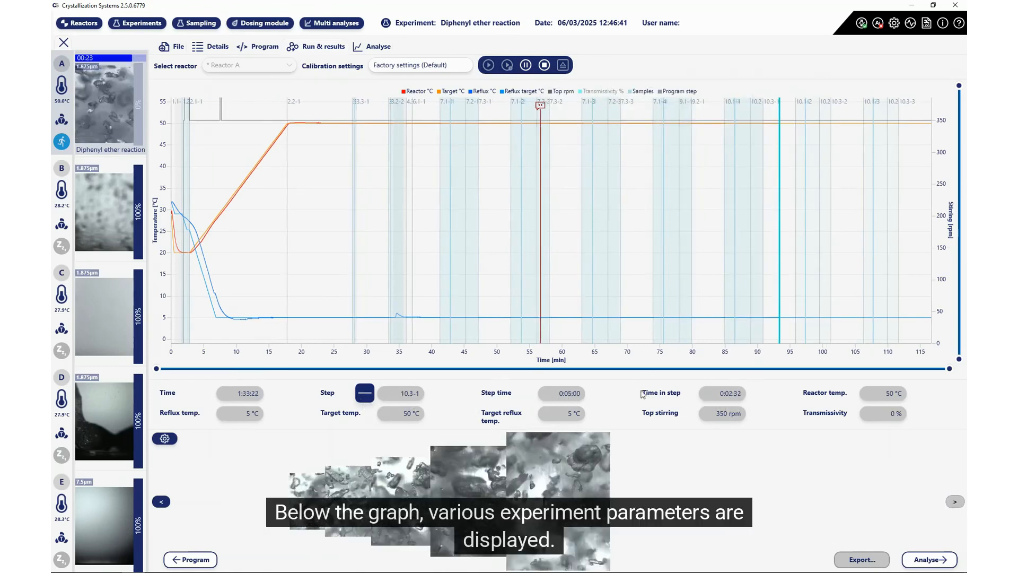
Step: Enable data selection, set the line near 90 minutes, and browse back and forward through captured images
{"action": "right_click", "coordinate": [743, 201]}
{"action": "left_click", "coordinate": [752, 245]}
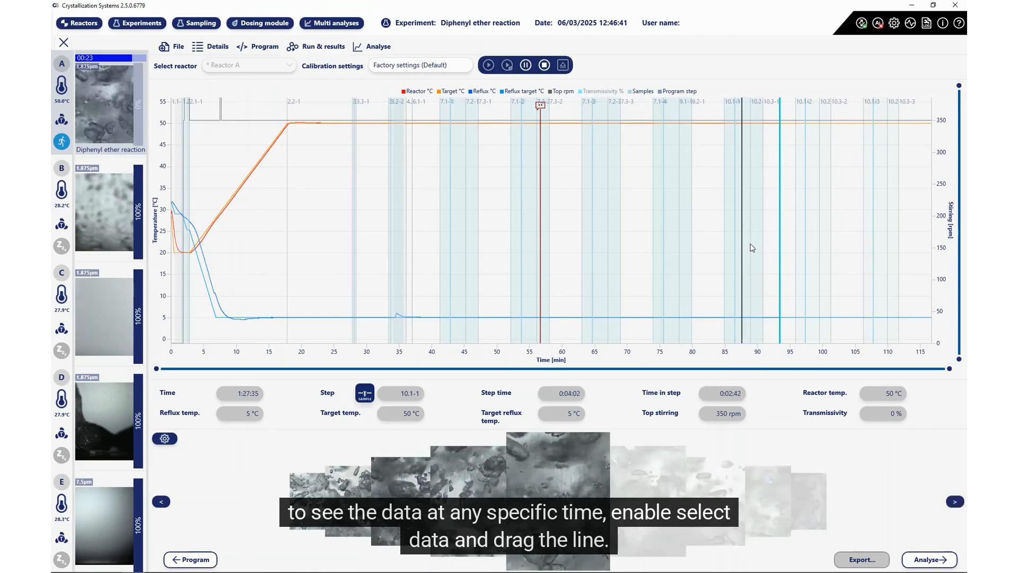
{"action": "left_click_drag", "start_coordinate": [741, 233], "coordinate": [761, 237]}
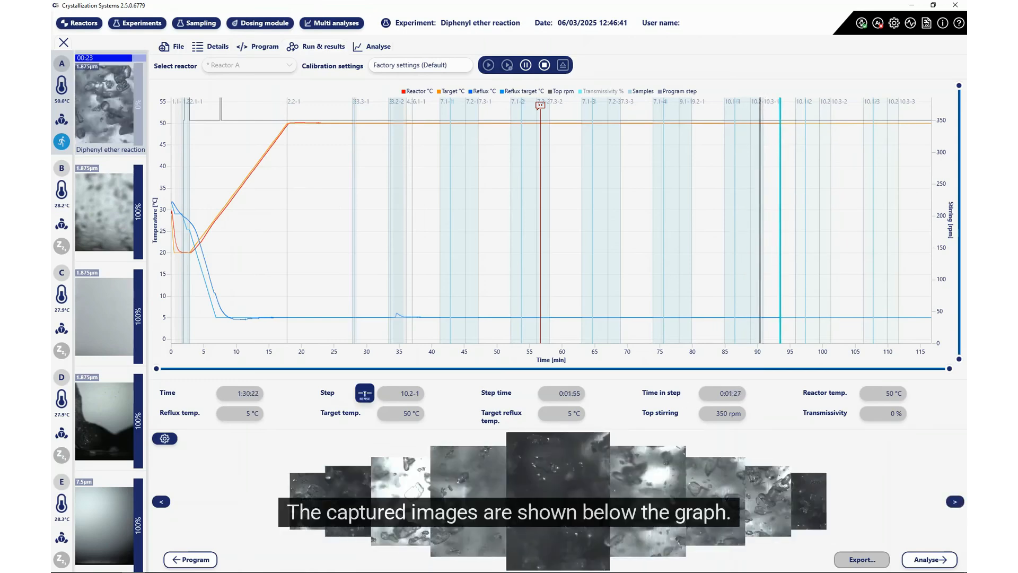
{"action": "left_click", "coordinate": [161, 501]}
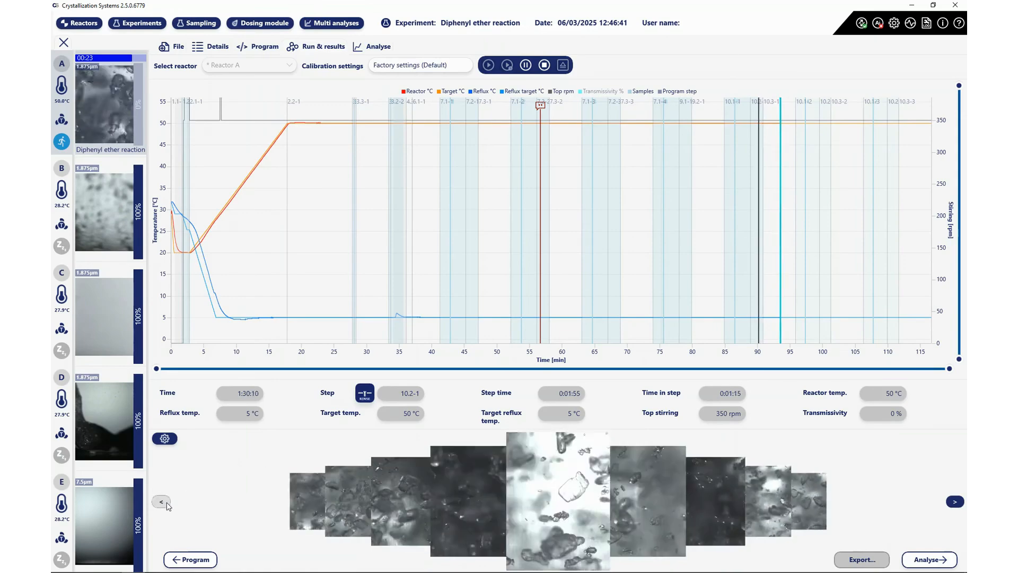
{"action": "left_click", "coordinate": [161, 501]}
{"action": "left_click", "coordinate": [954, 501]}
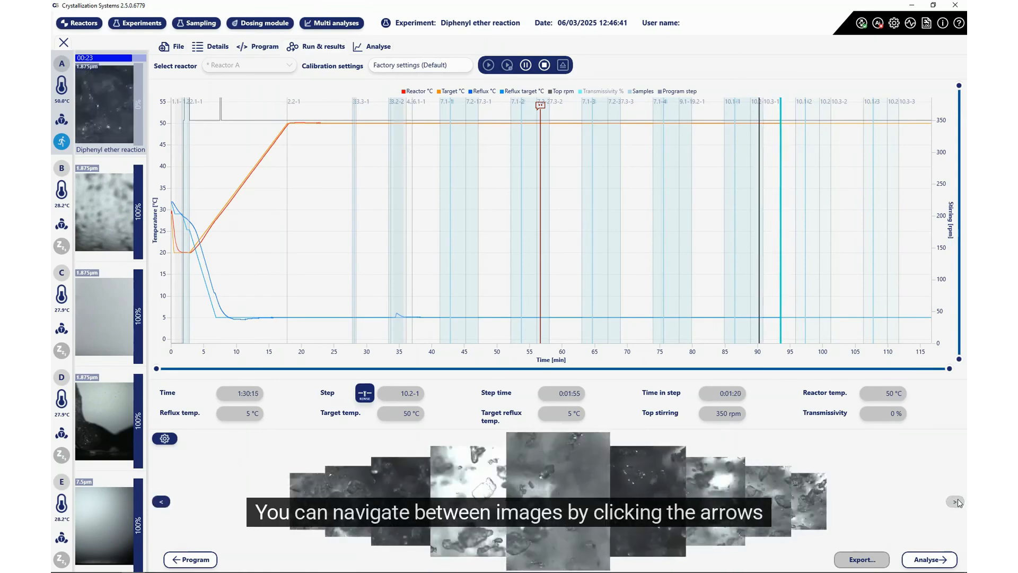
{"action": "left_click", "coordinate": [954, 501]}
{"action": "left_click", "coordinate": [955, 501]}
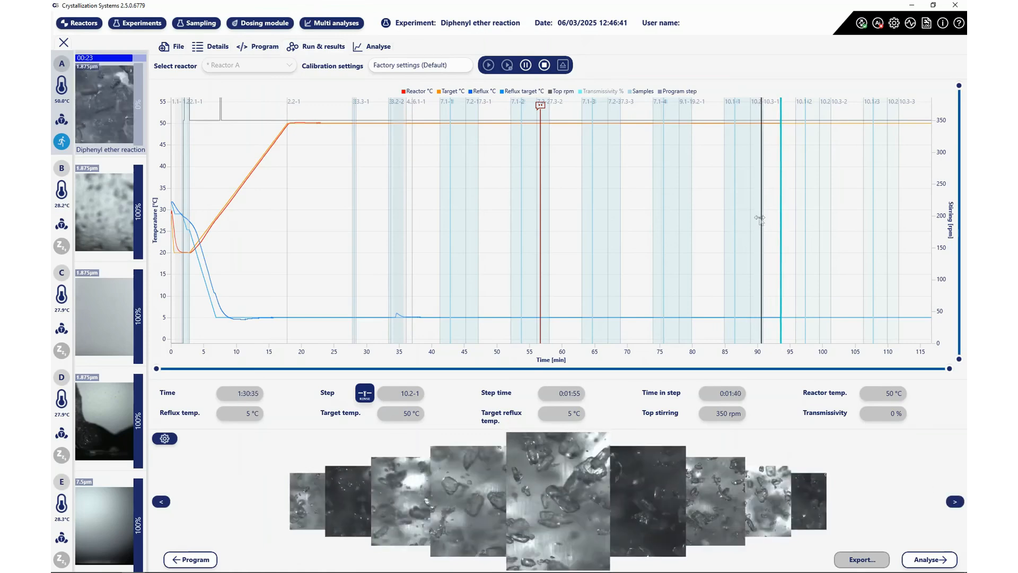
{"action": "mouse_move", "coordinate": [762, 217]}
{"action": "left_mouse_down"}
{"action": "mouse_move", "coordinate": [771, 218]}
{"action": "mouse_move", "coordinate": [749, 220]}
{"action": "left_mouse_up"}
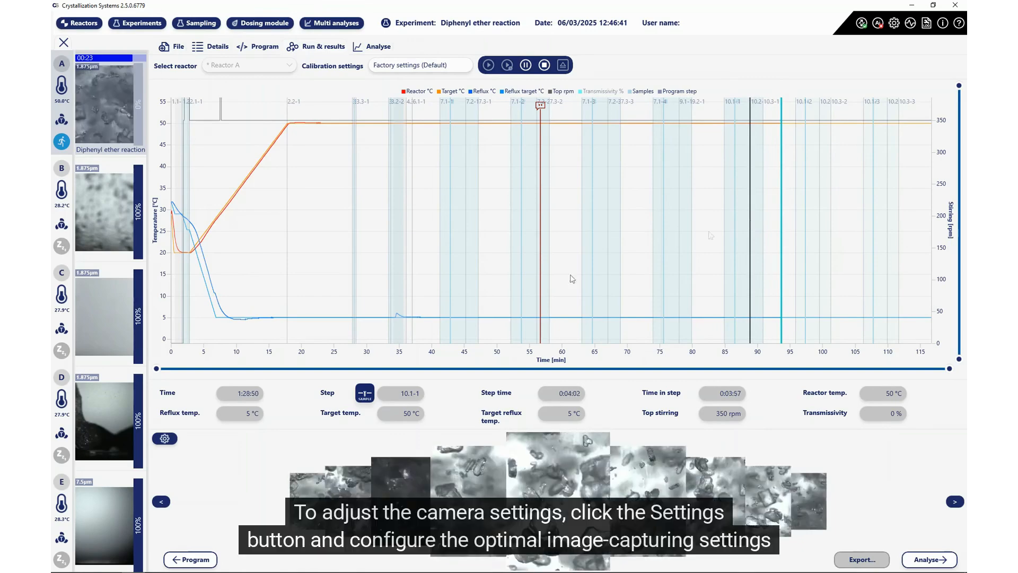
Step: Move the camera Focus slider from -182 to -684 in the camera settings
{"action": "left_click", "coordinate": [165, 438]}
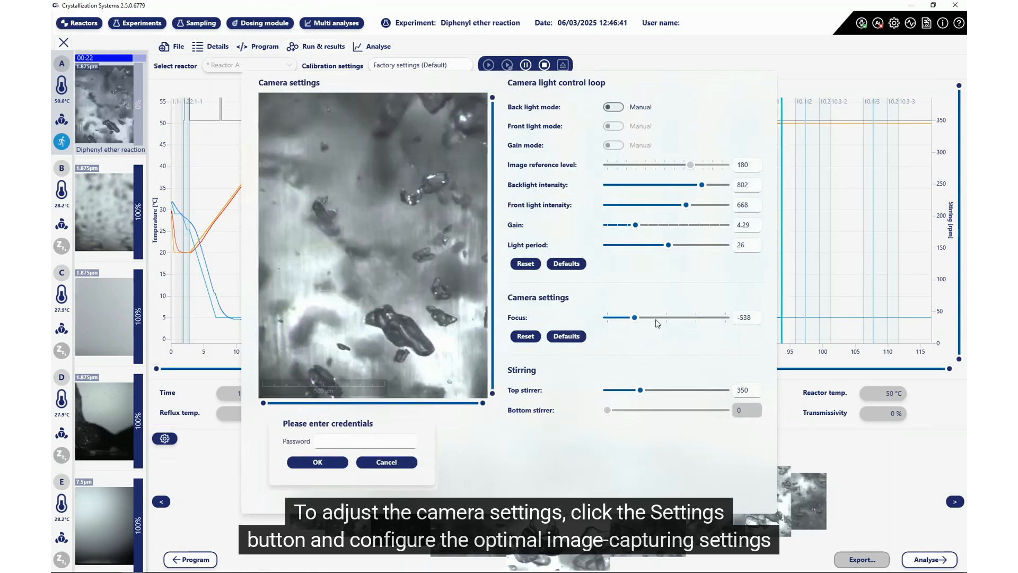
{"action": "left_click", "coordinate": [655, 318]}
{"action": "left_click", "coordinate": [626, 318]}
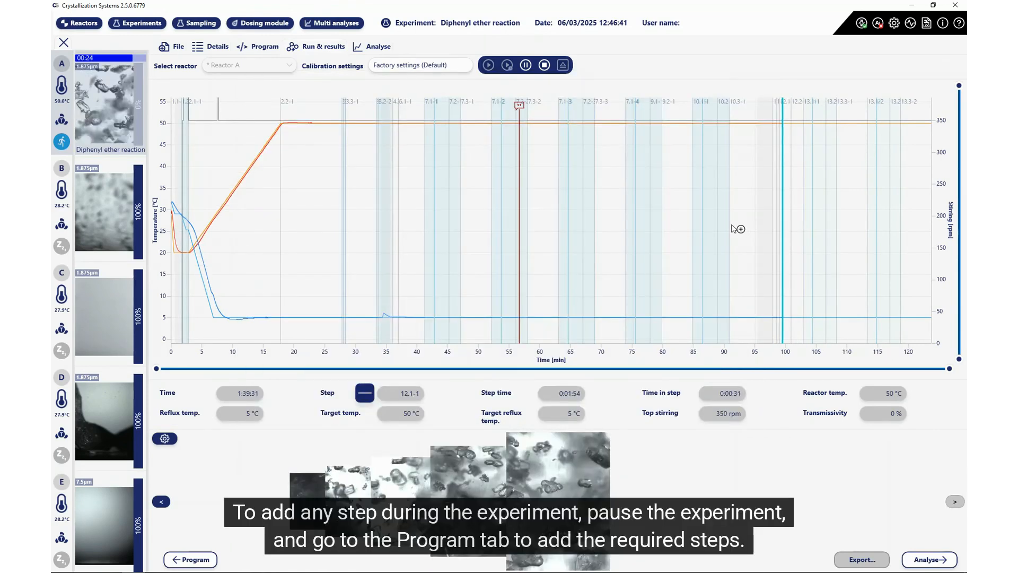
Step: Pause the run, add a 2m constant-temperature hold to group 14, and check sampling is idle
{"action": "left_click", "coordinate": [525, 66]}
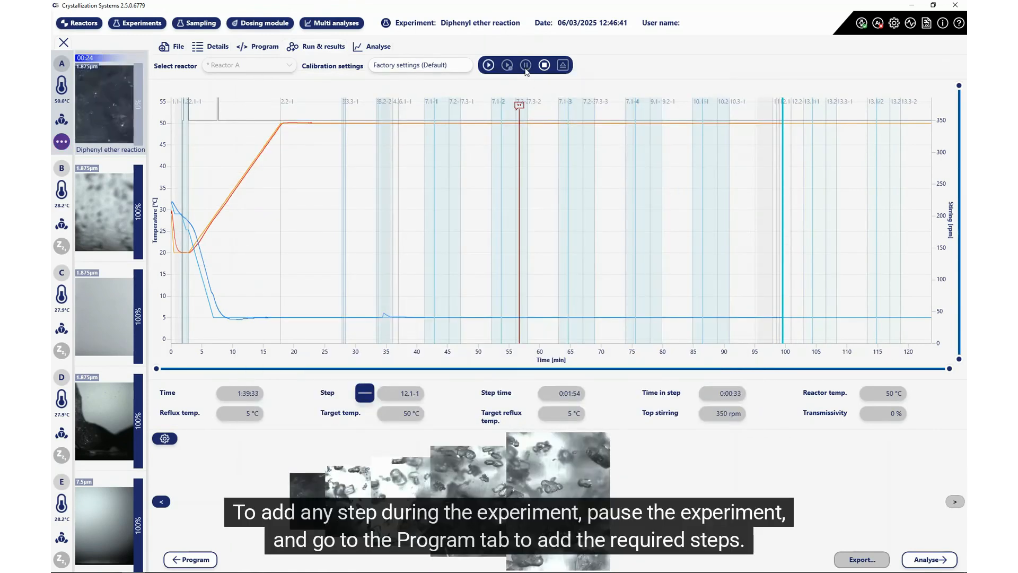
{"action": "left_click", "coordinate": [260, 46]}
{"action": "scroll", "coordinate": [339, 202], "scroll_direction": "down", "scroll_amount": 5}
{"action": "scroll", "coordinate": [338, 207], "scroll_direction": "down", "scroll_amount": 8}
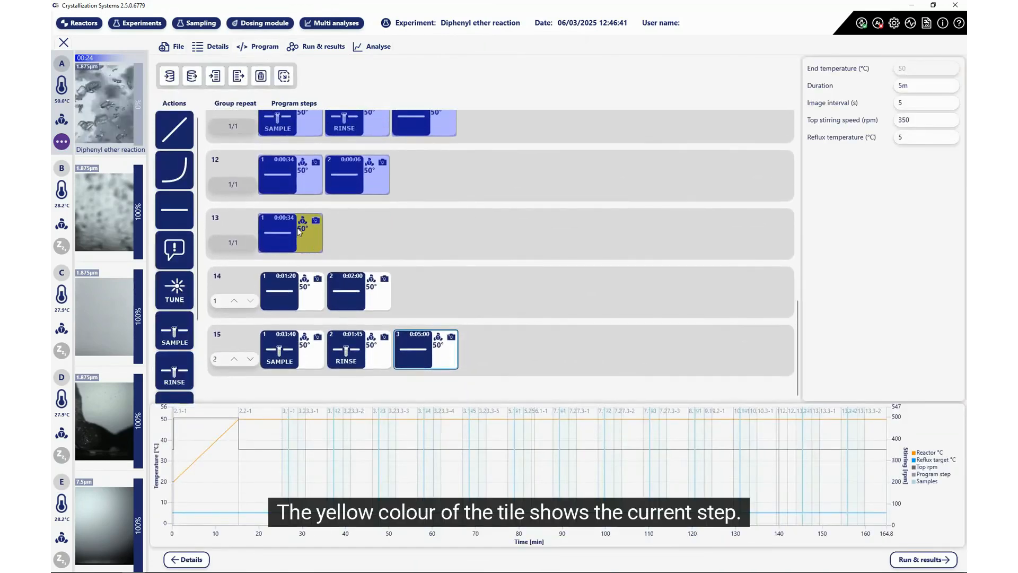
{"action": "left_click_drag", "start_coordinate": [178, 212], "coordinate": [428, 304]}
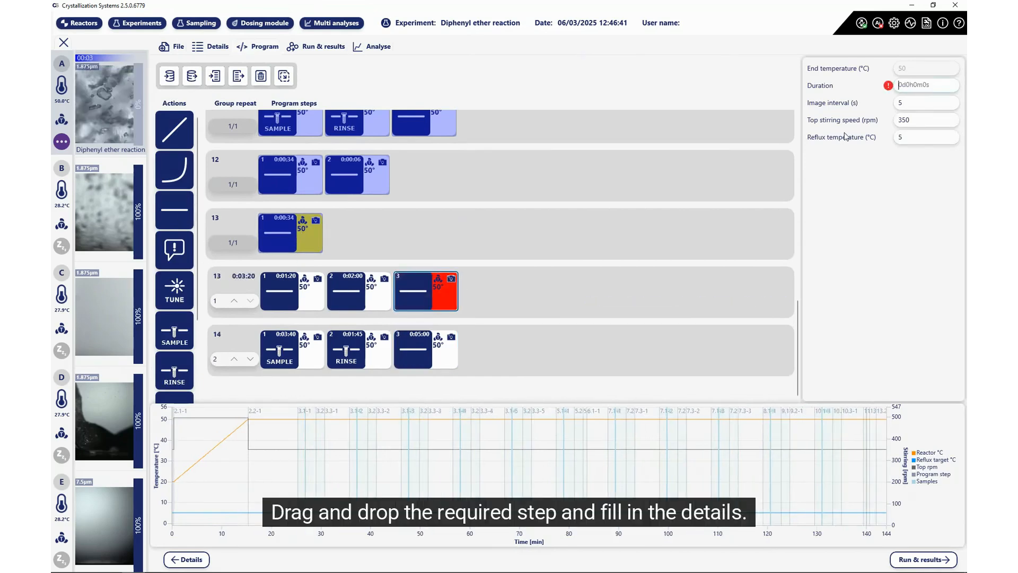
{"action": "type", "text": "2m"}
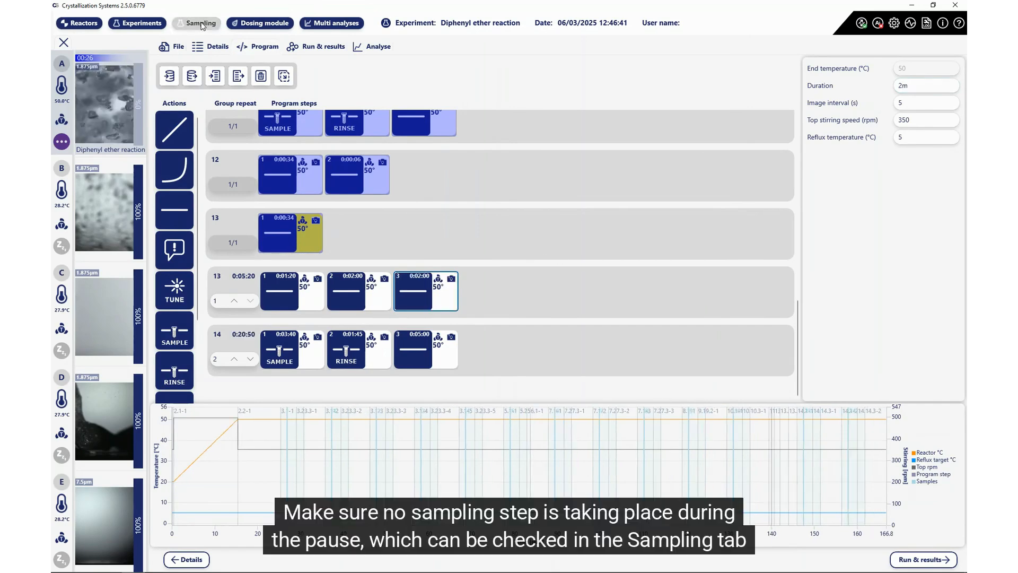
{"action": "left_click", "coordinate": [196, 23]}
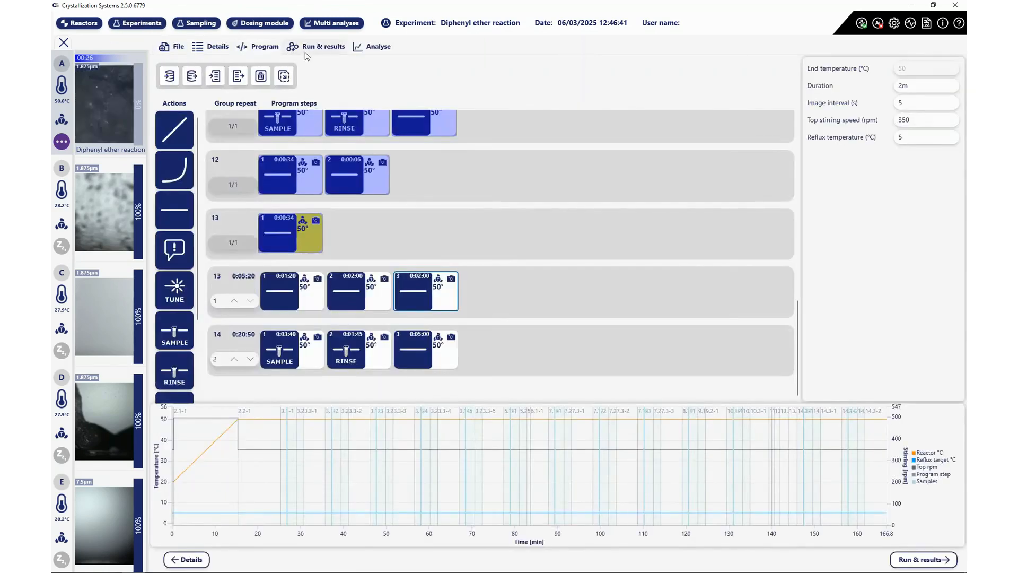
{"action": "left_click", "coordinate": [307, 51]}
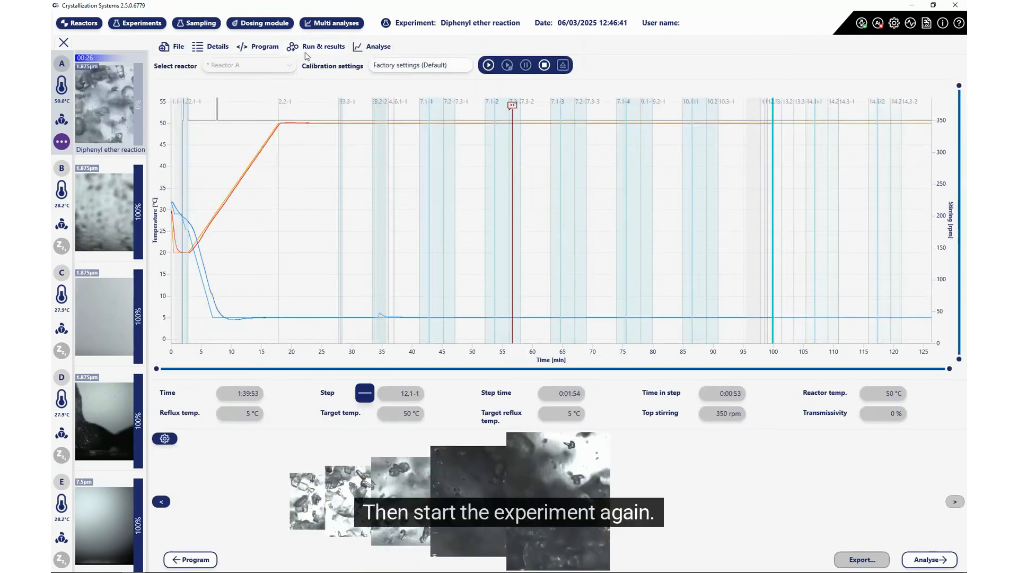
Step: Resume the Reactor A run with Play and open the Export experiment data panel
{"action": "left_click", "coordinate": [488, 65]}
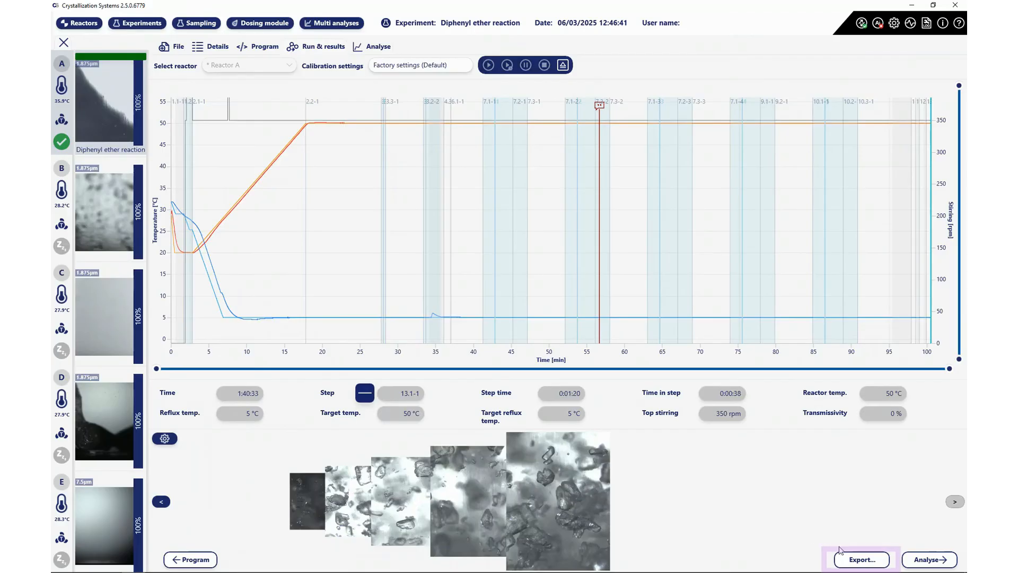
{"action": "left_click", "coordinate": [850, 560]}
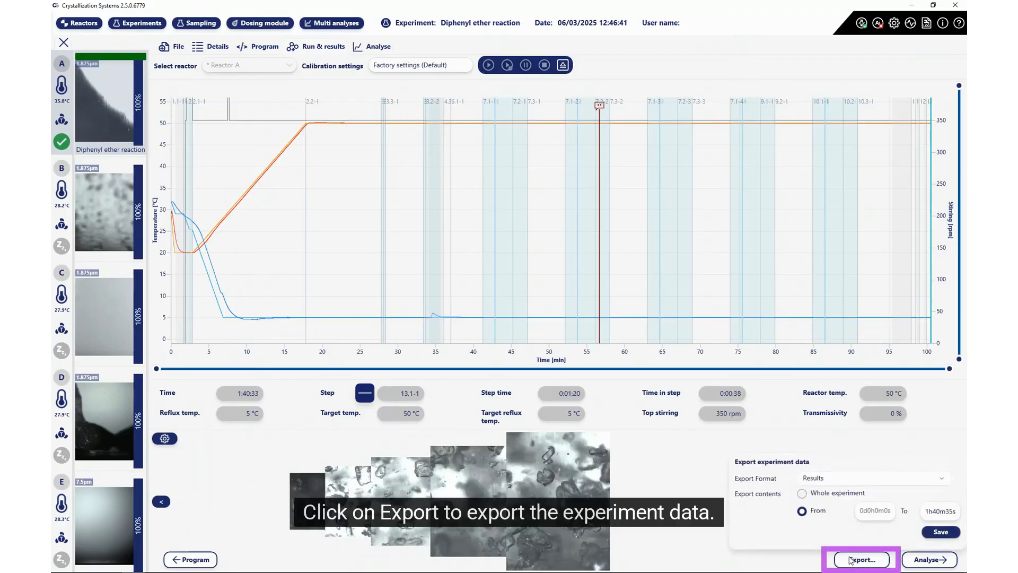
Step: Limit the export to 0d0h0m0s–1h40m35s, keep the Results format, and close the panel
{"action": "left_click", "coordinate": [823, 495]}
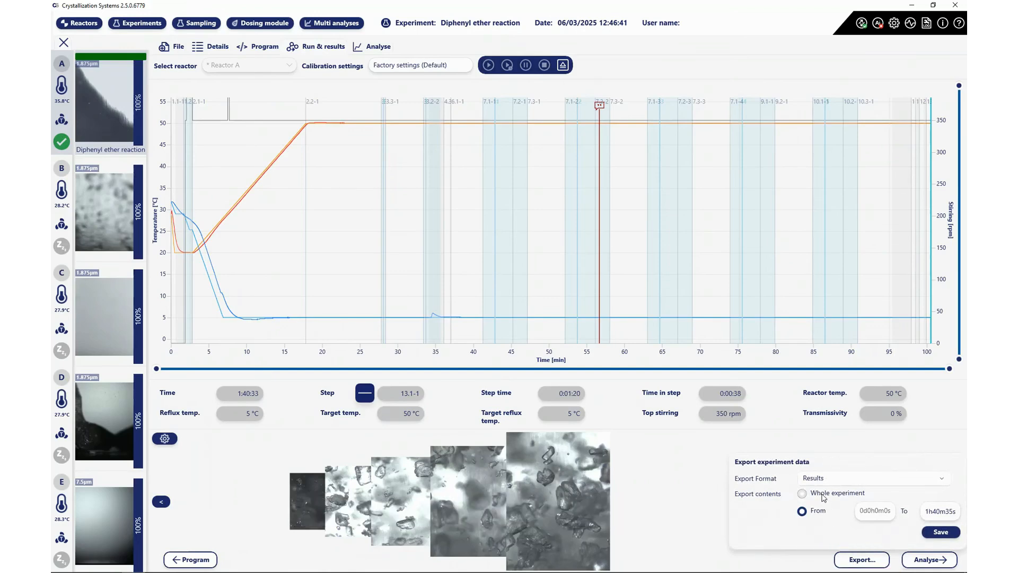
{"action": "left_click", "coordinate": [819, 513]}
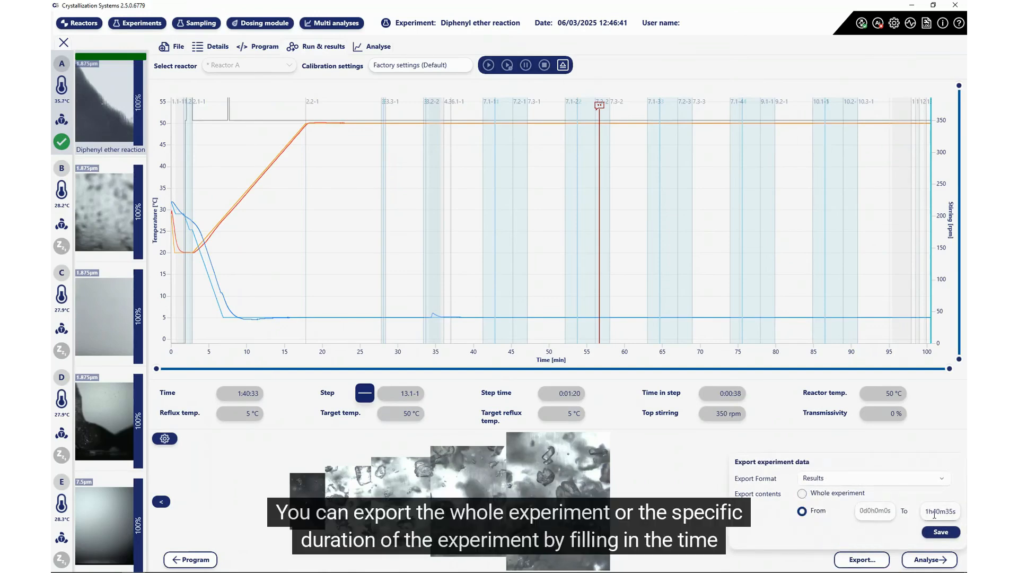
{"action": "left_click", "coordinate": [885, 481]}
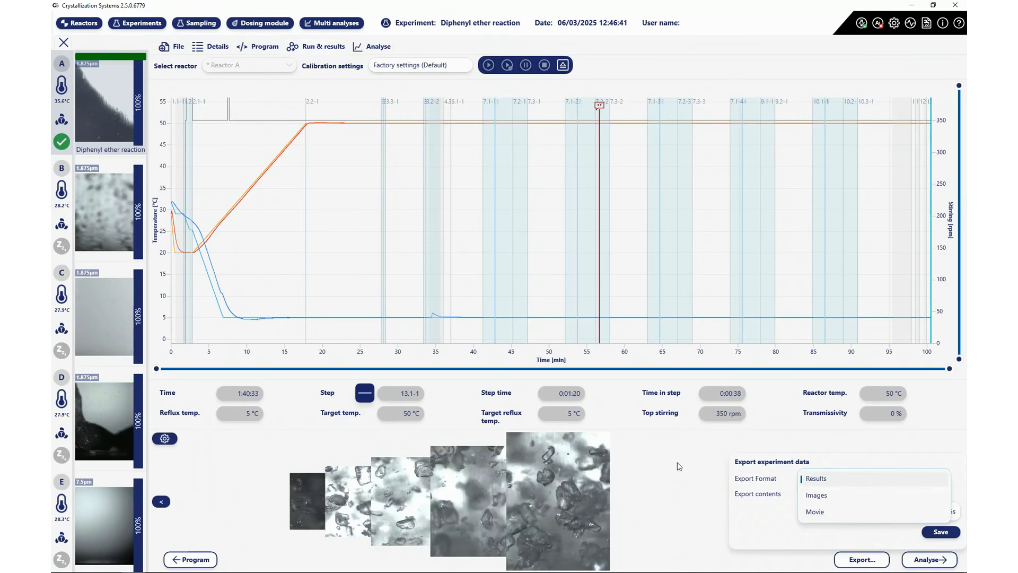
{"action": "left_click", "coordinate": [645, 451]}
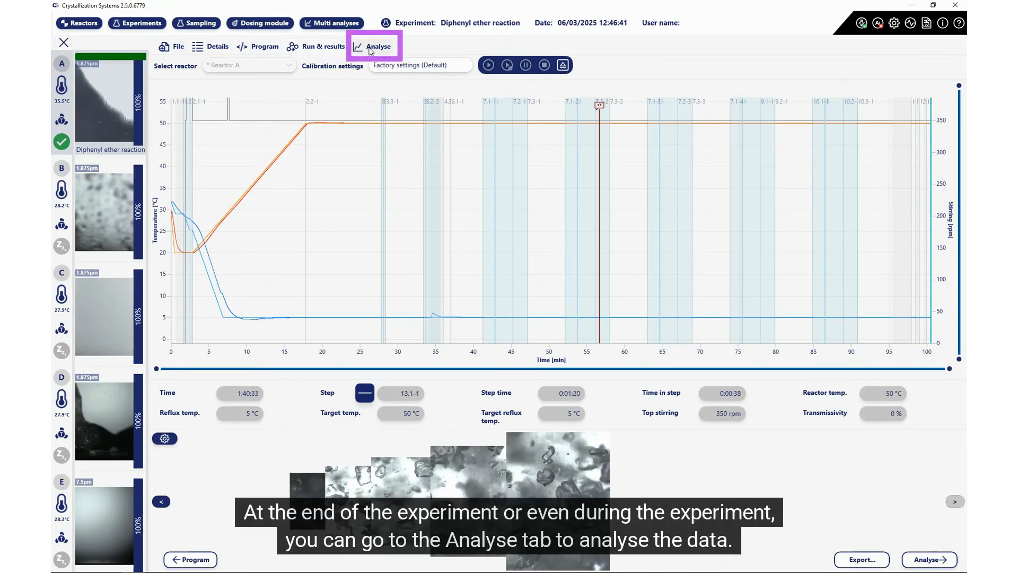
Step: Show the Analyse tab's Transition Points table with three clear and three cloud points
{"action": "left_click", "coordinate": [370, 48]}
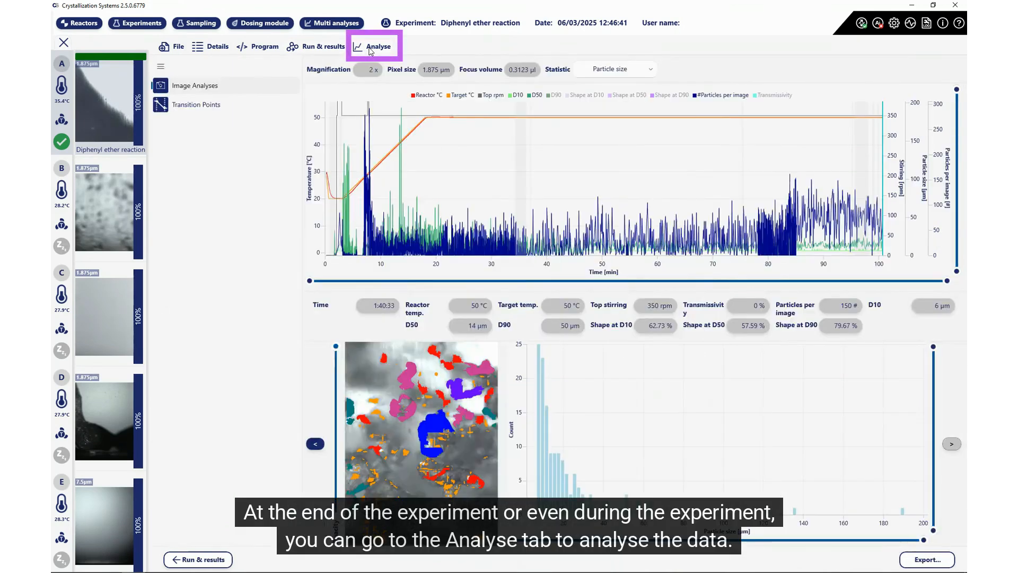
{"action": "left_click", "coordinate": [180, 105]}
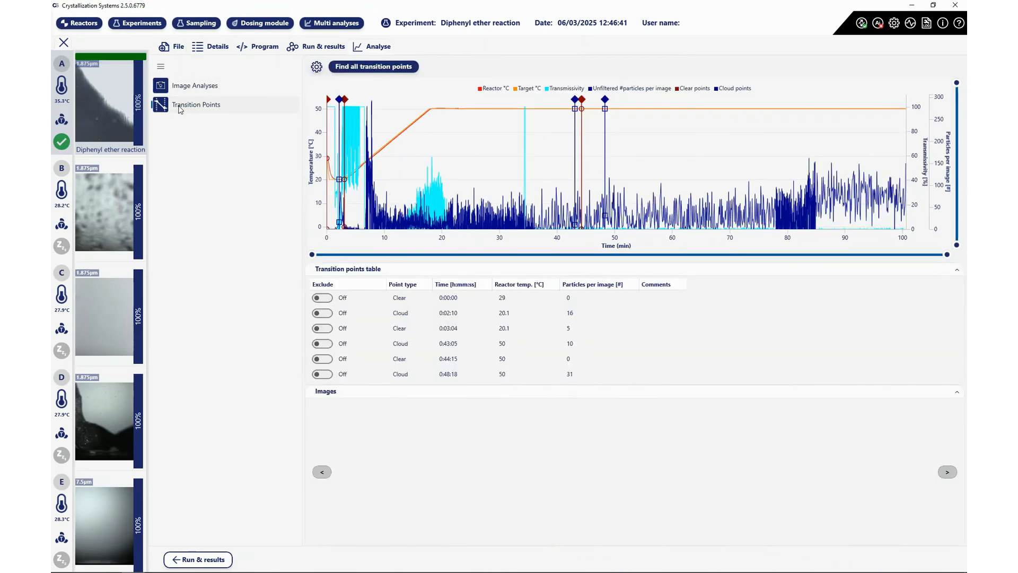